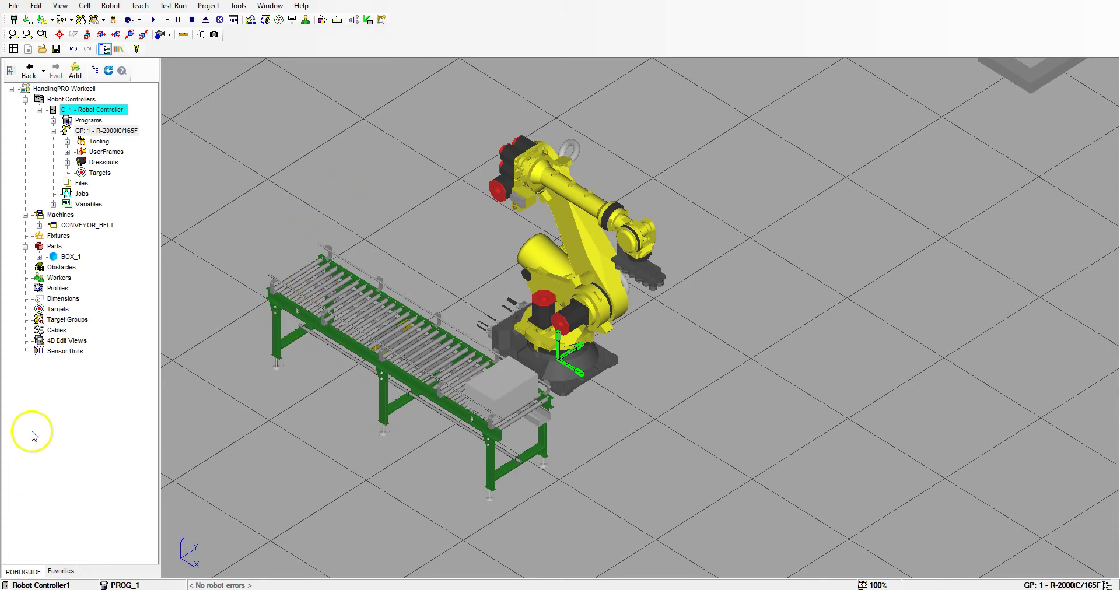
- Add the Makitech_MMC-TC-P75_W500_90deg_R900 curved conveyor from the CAD library's conveyer fixtures as a new machine
{"action": "left_click", "coordinate": [59, 217]}
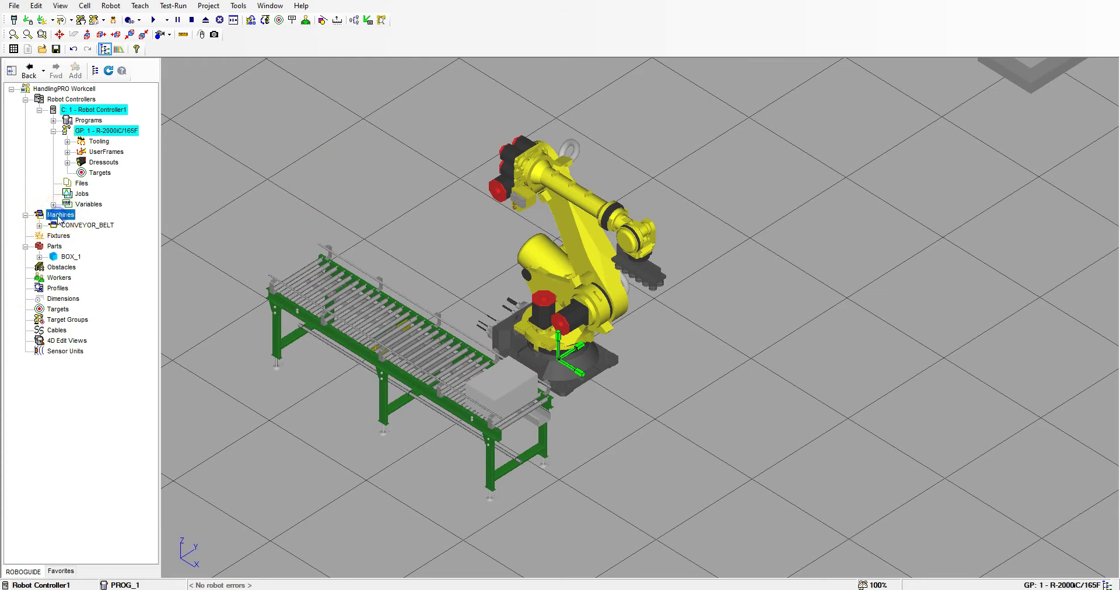
{"action": "right_click", "coordinate": [58, 218]}
{"action": "mouse_move", "coordinate": [106, 200]}
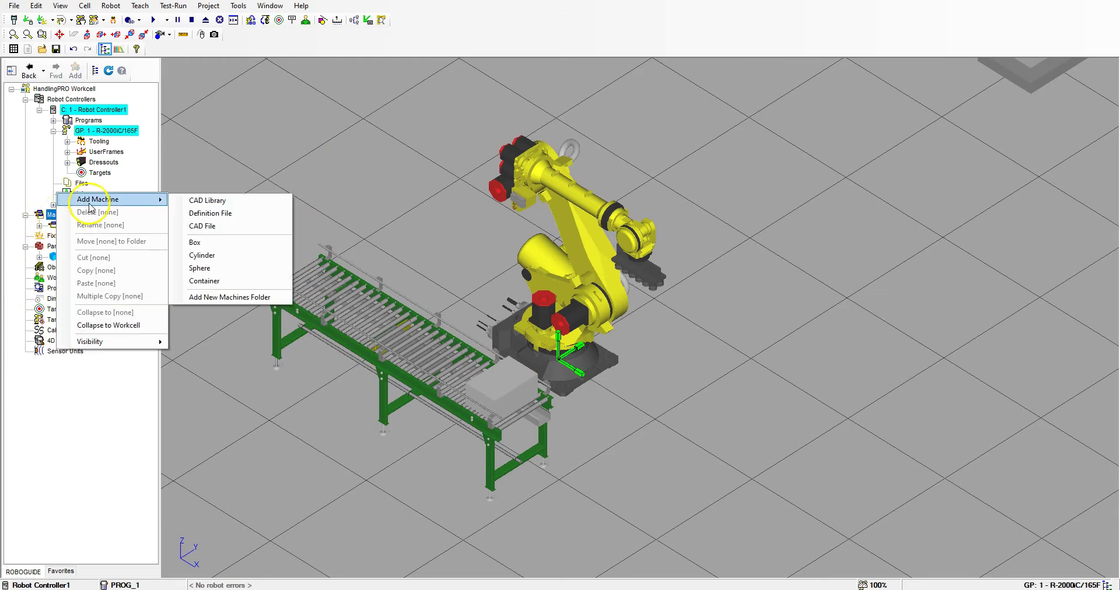
{"action": "left_click", "coordinate": [199, 202]}
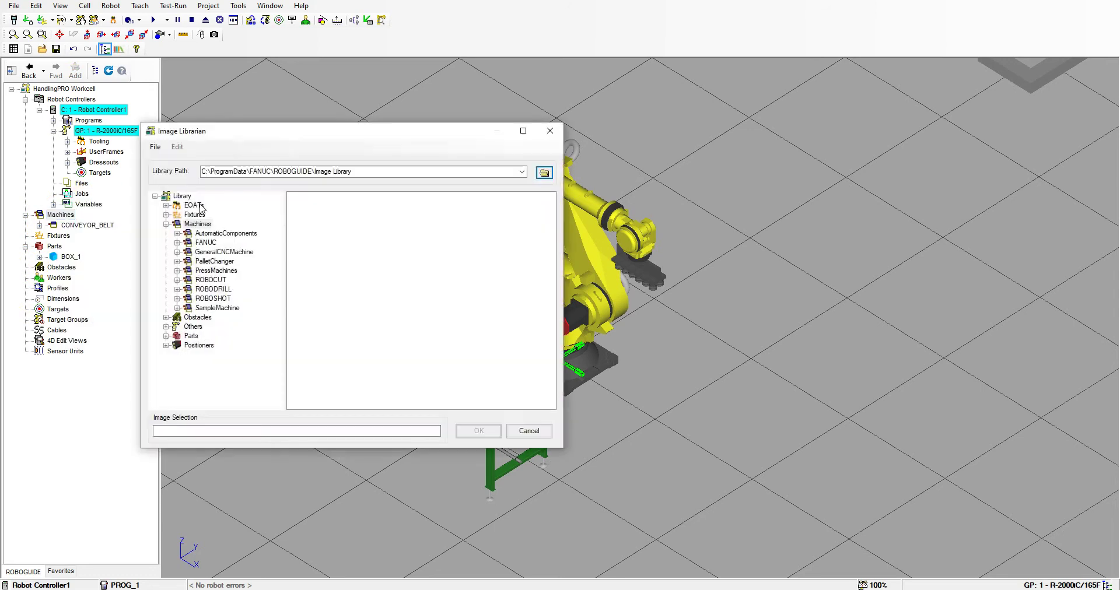
{"action": "left_click", "coordinate": [167, 215]}
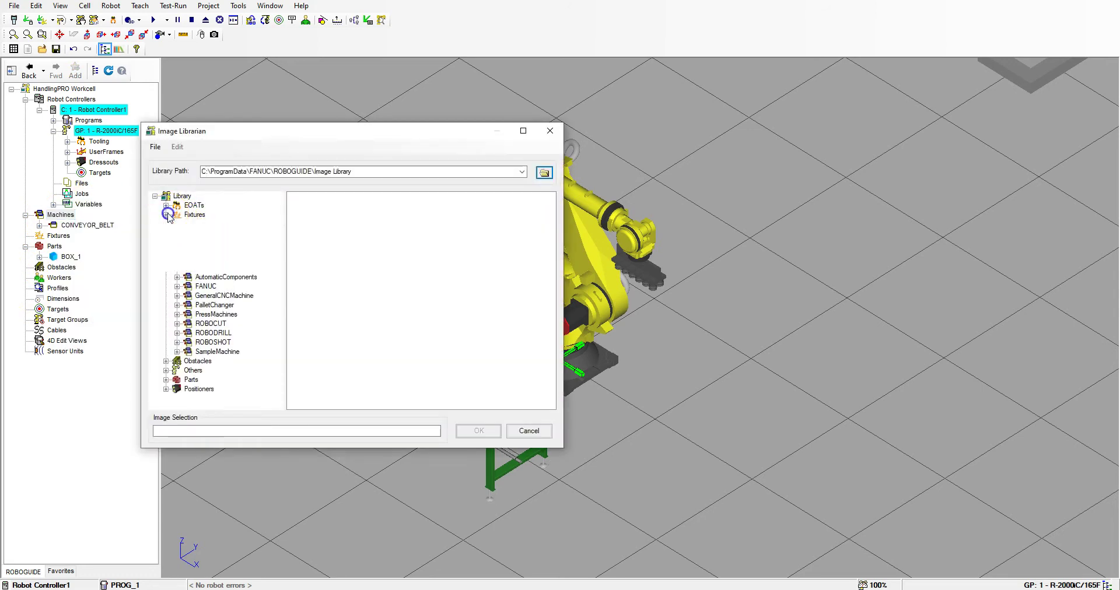
{"action": "left_click", "coordinate": [213, 225]}
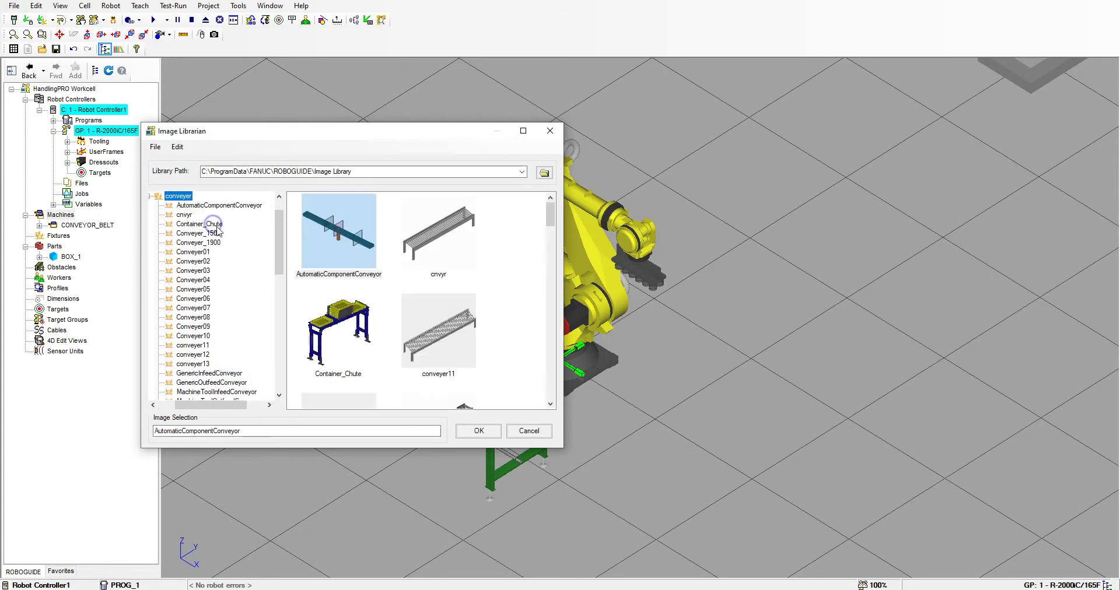
{"action": "scroll", "coordinate": [463, 251], "scroll_direction": "down", "scroll_amount": 5}
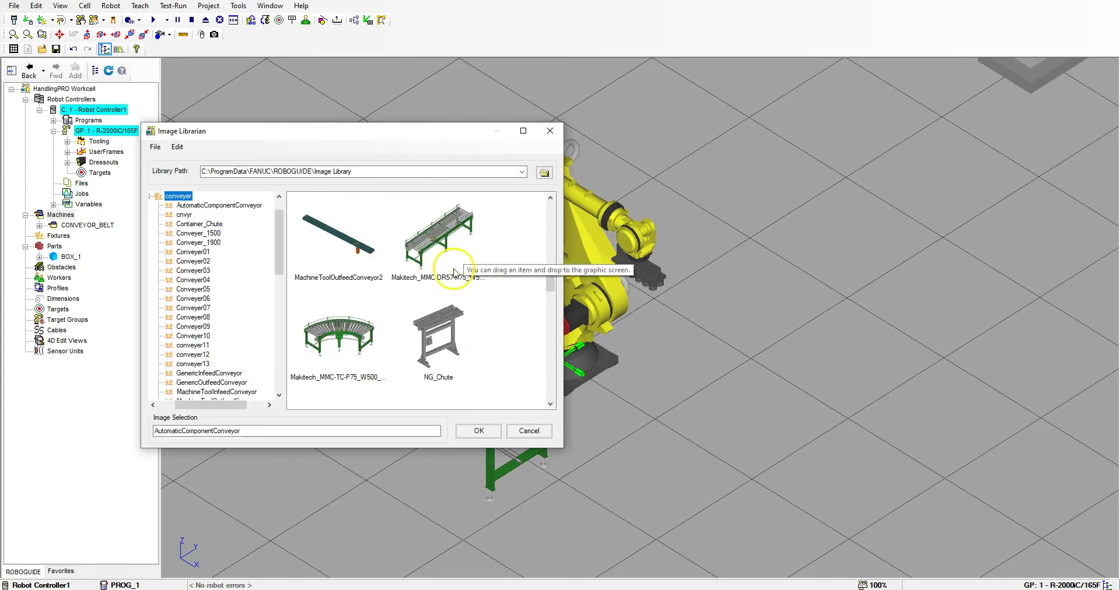
{"action": "left_click", "coordinate": [350, 341]}
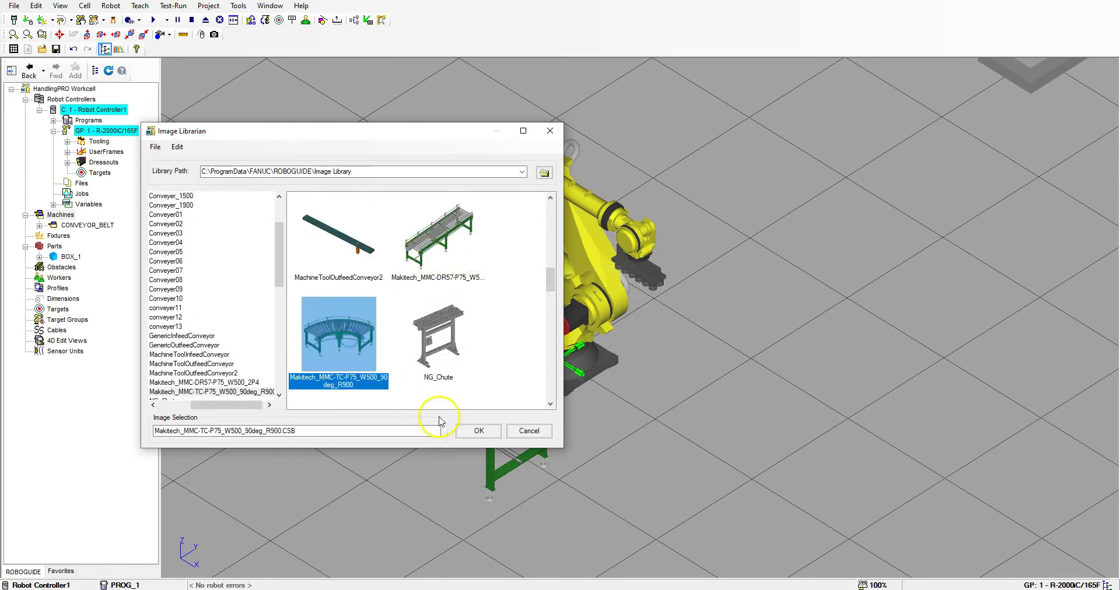
{"action": "left_click", "coordinate": [479, 431]}
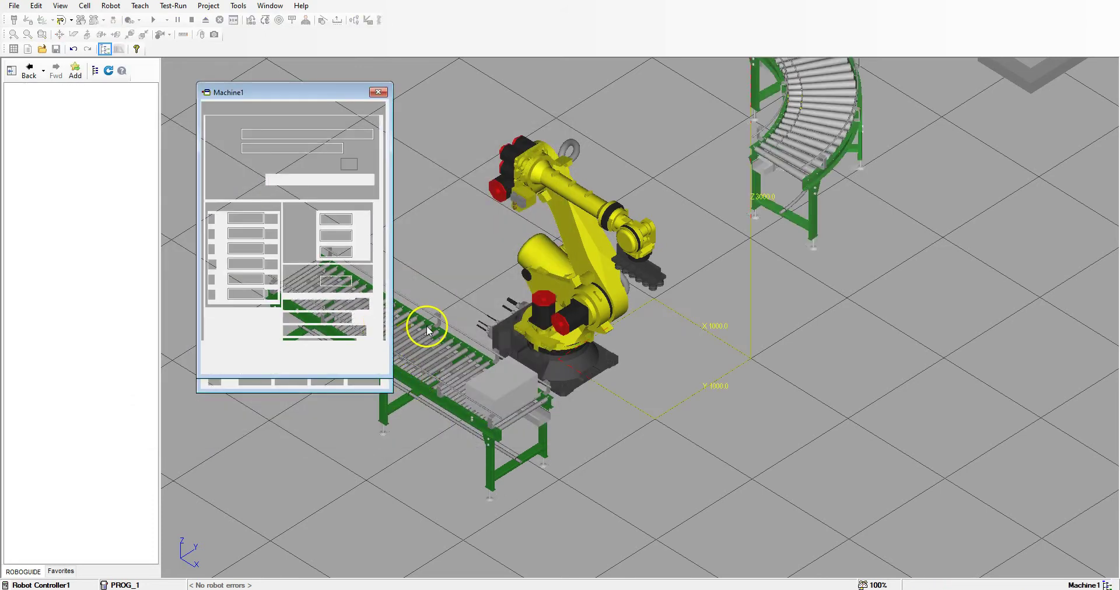
- Move the curved conveyor along X to about -2606 mm and set its R rotation to 180 degrees
{"action": "scroll", "coordinate": [507, 311], "scroll_direction": "down", "scroll_amount": 3}
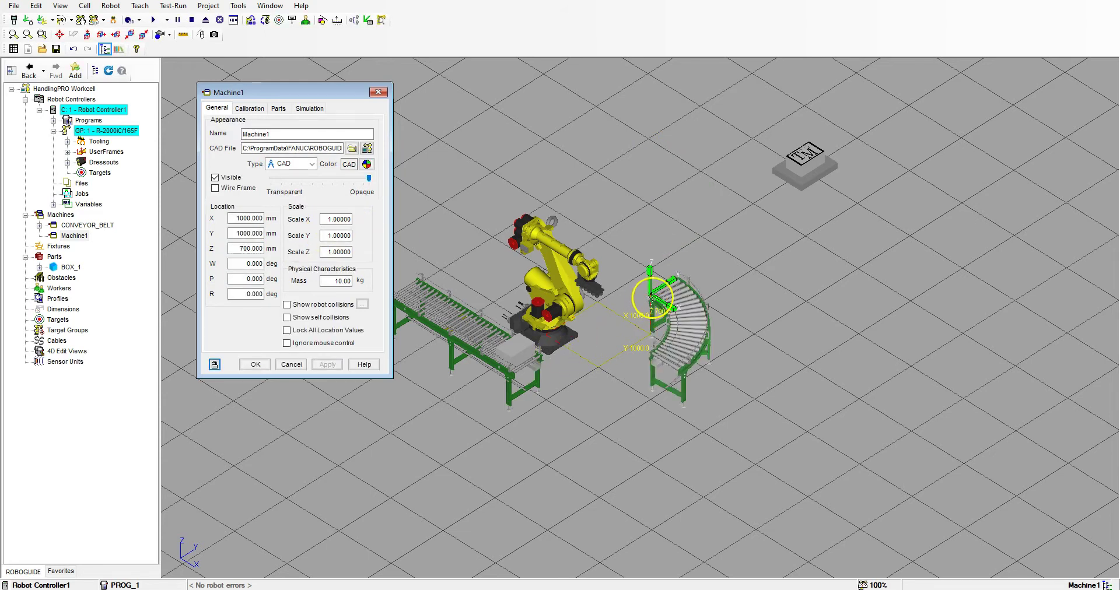
{"action": "left_click_drag", "start_coordinate": [660, 303], "coordinate": [449, 221]}
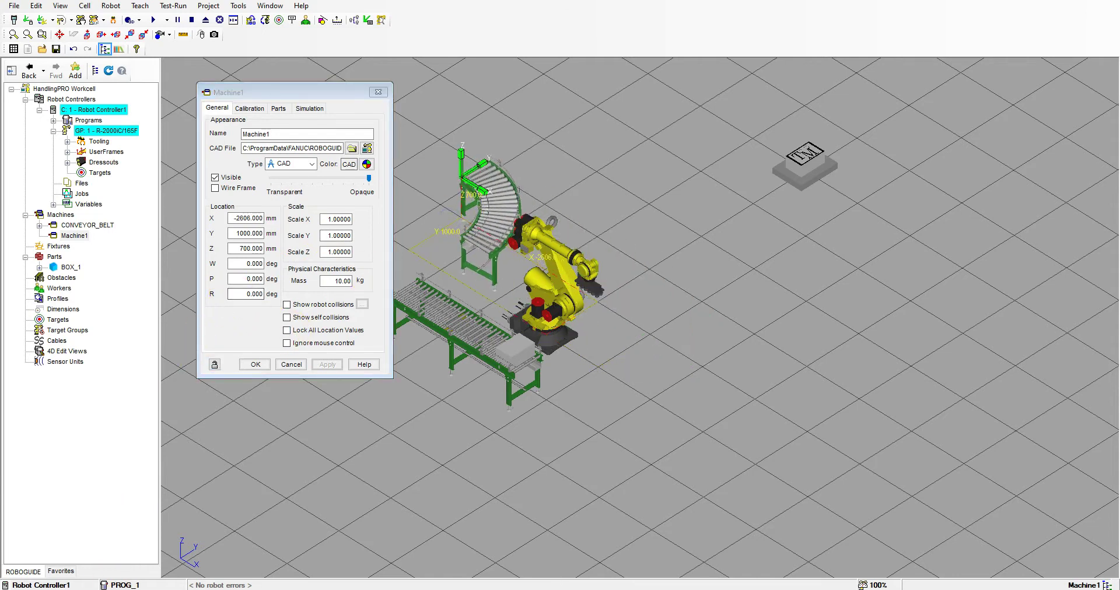
{"action": "double_click", "coordinate": [239, 294]}
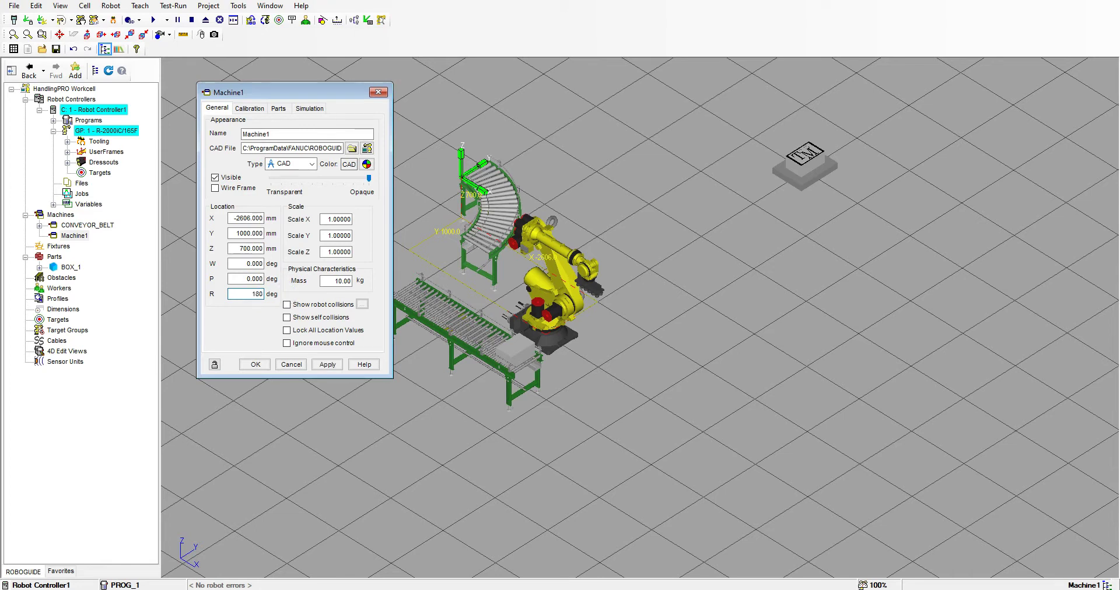
{"action": "key", "text": "Return"}
- Align the curved conveyor with the far end of the straight conveyor in top view, at about X -1495 mm, Y -985 mm
{"action": "scroll", "coordinate": [533, 233], "scroll_direction": "down", "scroll_amount": 3}
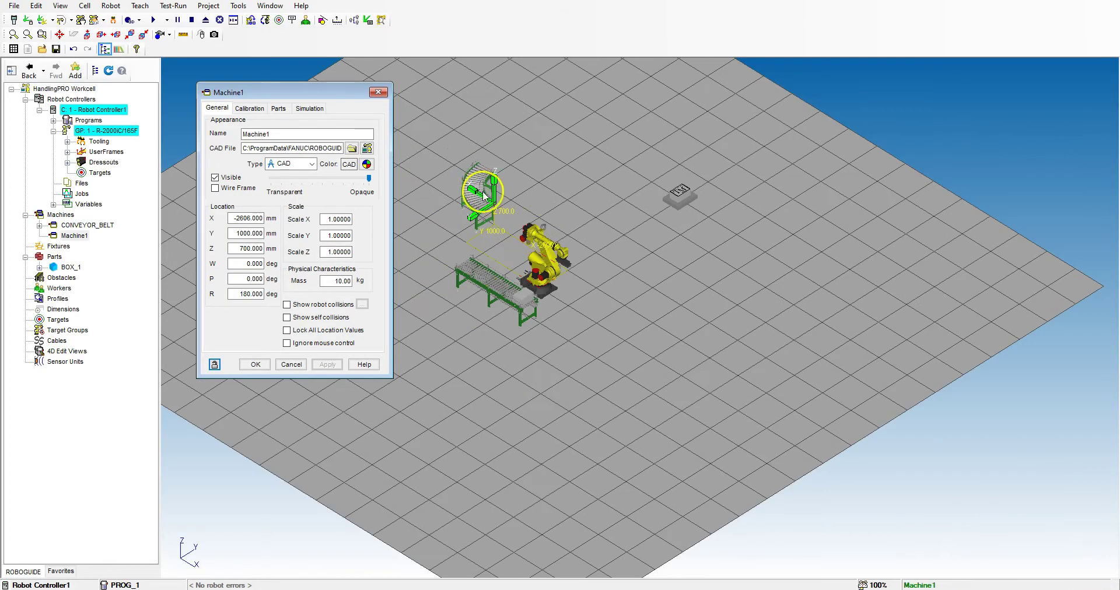
{"action": "scroll", "coordinate": [484, 195], "scroll_direction": "up", "scroll_amount": 3}
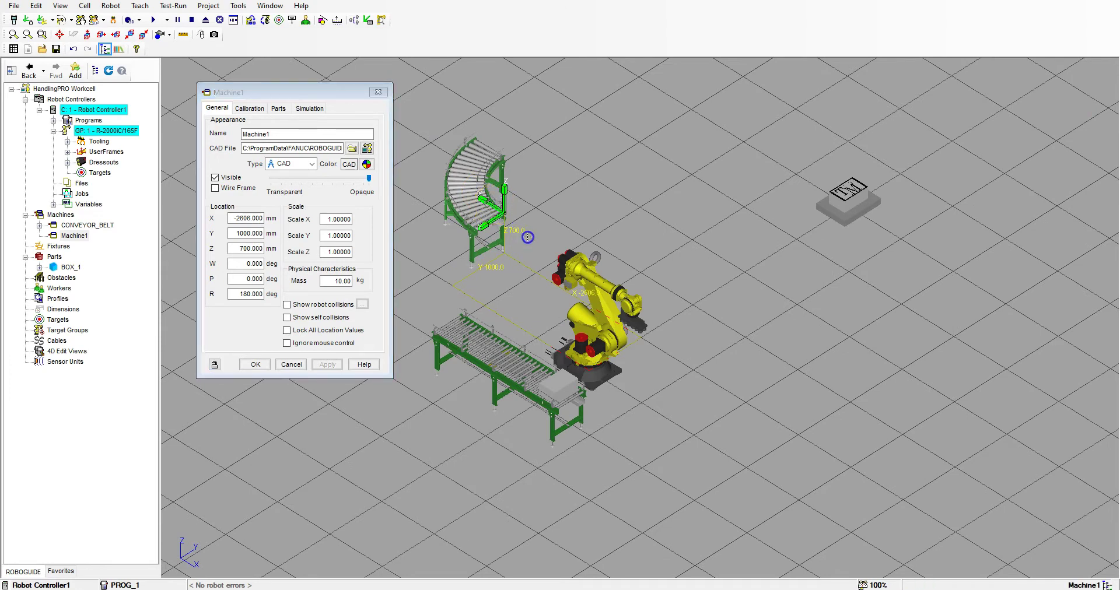
{"action": "left_click_drag", "start_coordinate": [490, 226], "coordinate": [448, 289]}
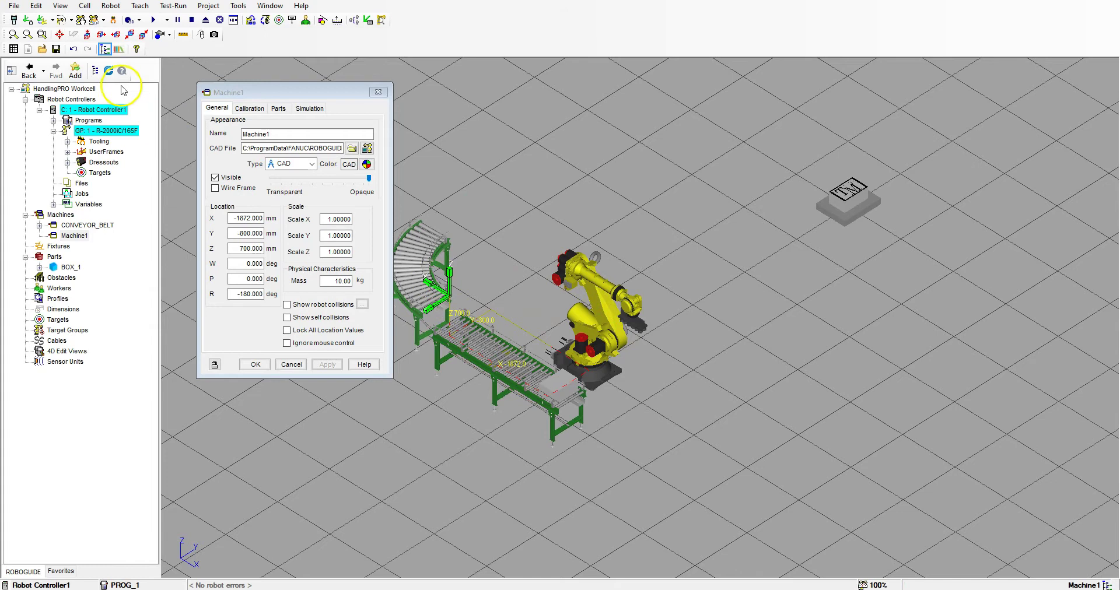
{"action": "left_click", "coordinate": [87, 35]}
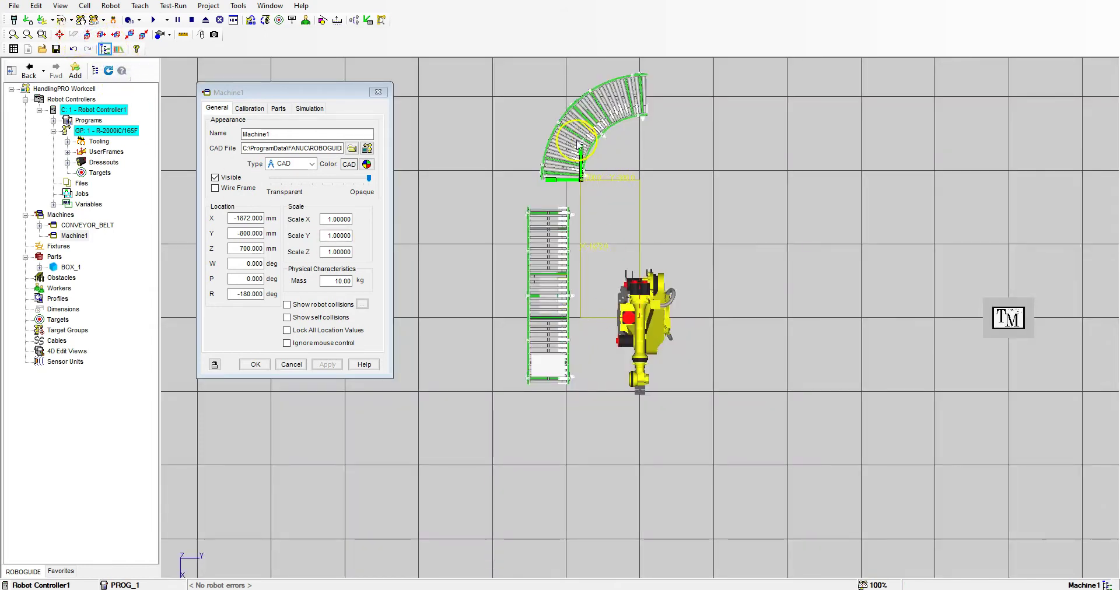
{"action": "scroll", "coordinate": [579, 146], "scroll_direction": "up", "scroll_amount": 5}
{"action": "right_click_drag", "start_coordinate": [624, 215], "coordinate": [621, 313], "text": "ctrl"}
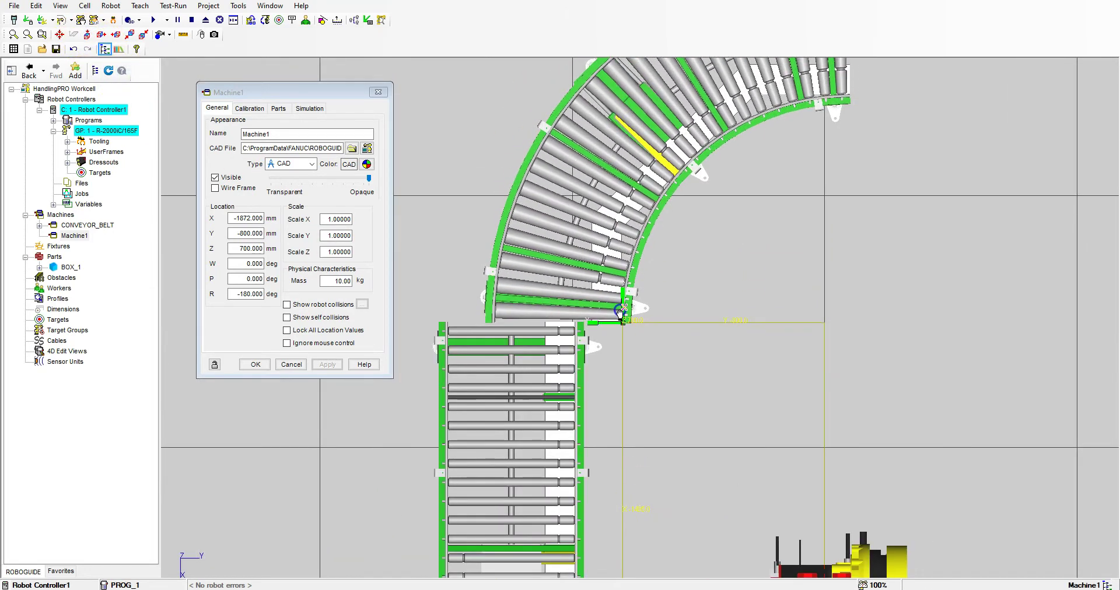
{"action": "left_click_drag", "start_coordinate": [620, 314], "coordinate": [554, 320]}
{"action": "scroll", "coordinate": [467, 320], "scroll_direction": "up", "scroll_amount": 5}
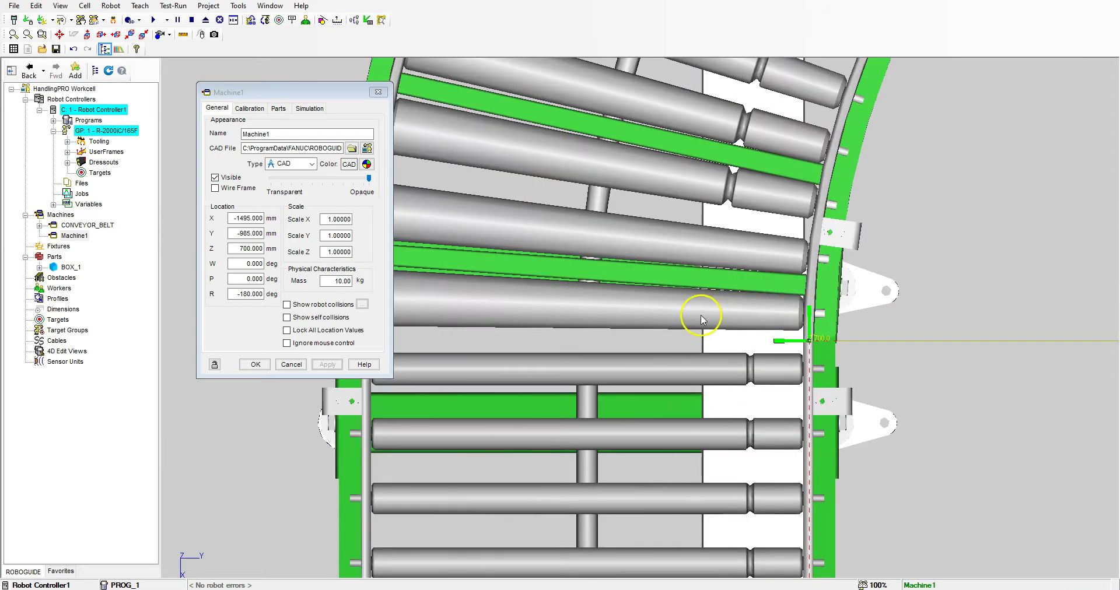
- Set the curved conveyor's X location to -1500 mm and check the joint with the straight conveyor up close
{"action": "double_click", "coordinate": [233, 218]}
{"action": "type", "text": "-1500"}
{"action": "key", "text": "Return"}
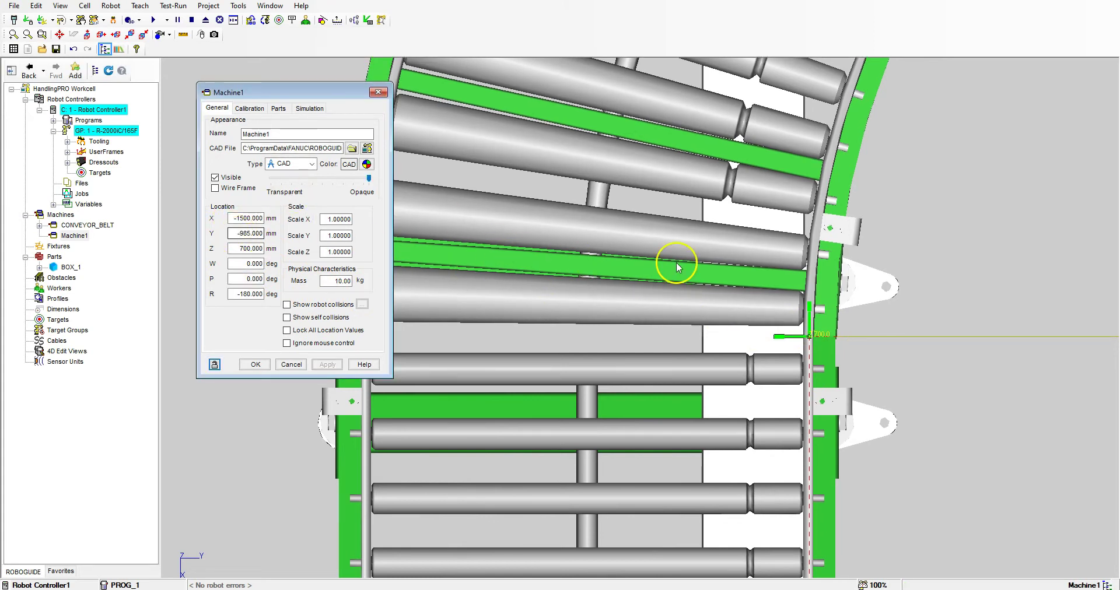
{"action": "scroll", "coordinate": [805, 334], "scroll_direction": "up", "scroll_amount": 2}
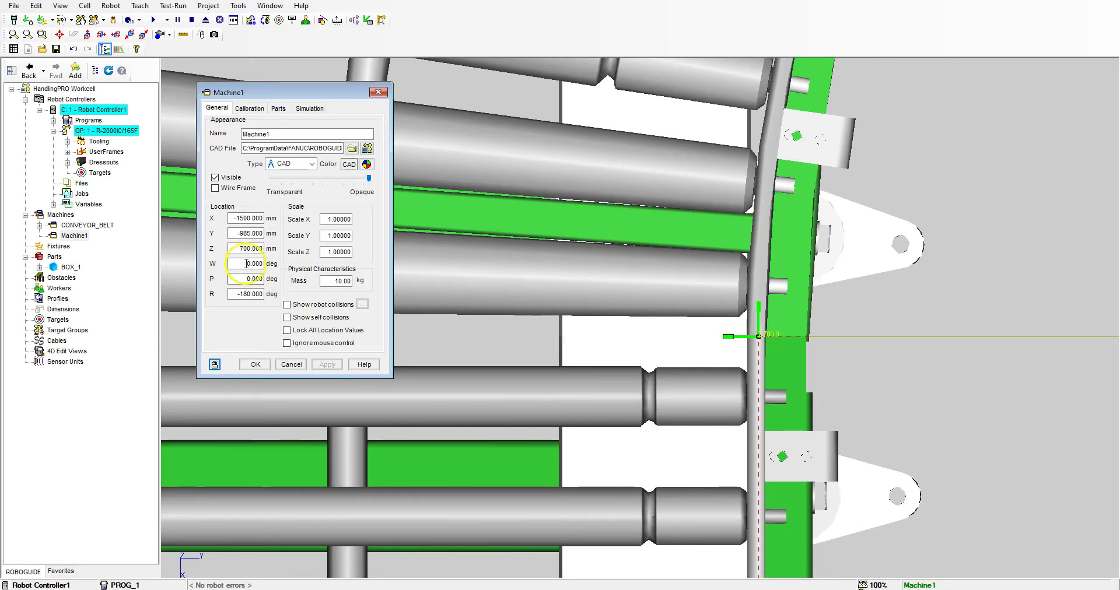
- Rename the curved conveyor machine as CONVEYOR_BELT_ROUND, apply the change and close its properties
{"action": "left_click_drag", "start_coordinate": [269, 134], "coordinate": [259, 136]}
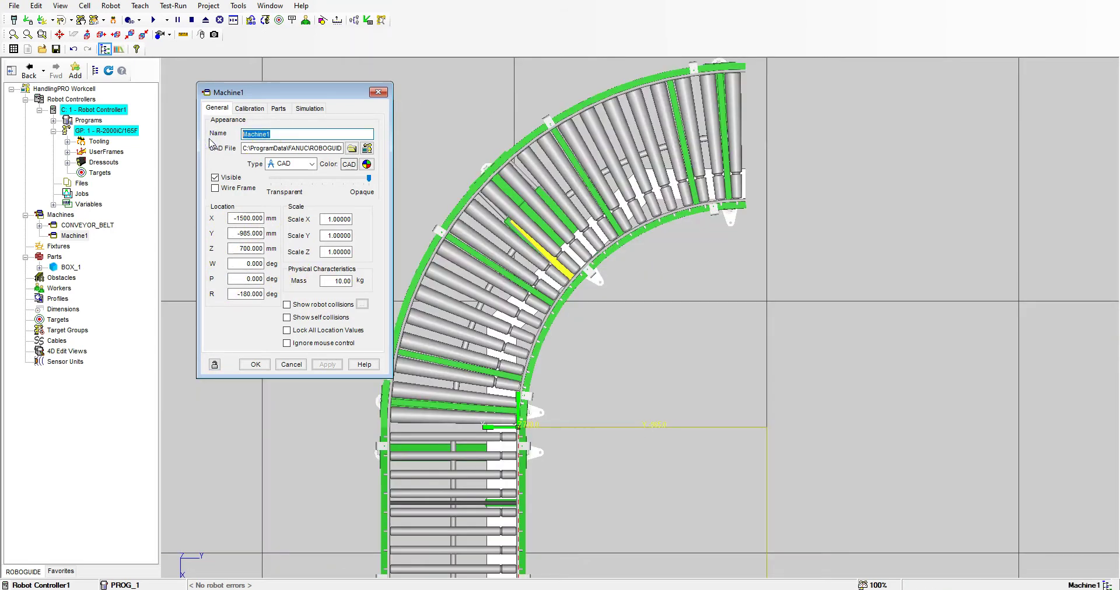
{"action": "type", "text": "CONVEYOR_BELT_ROUND"}
{"action": "left_click", "coordinate": [327, 364]}
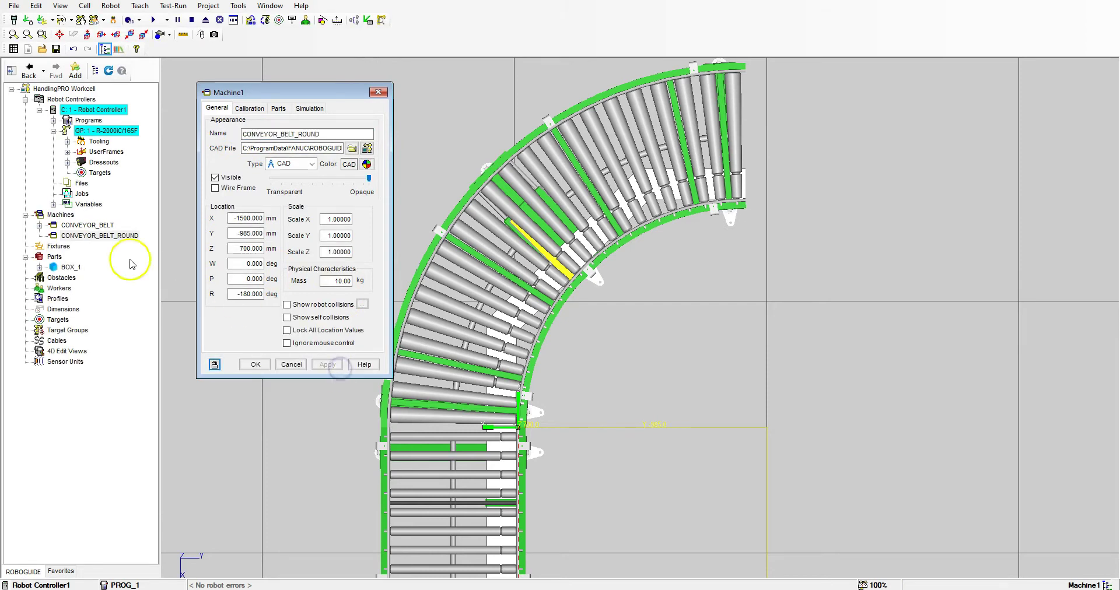
{"action": "left_click", "coordinate": [255, 366]}
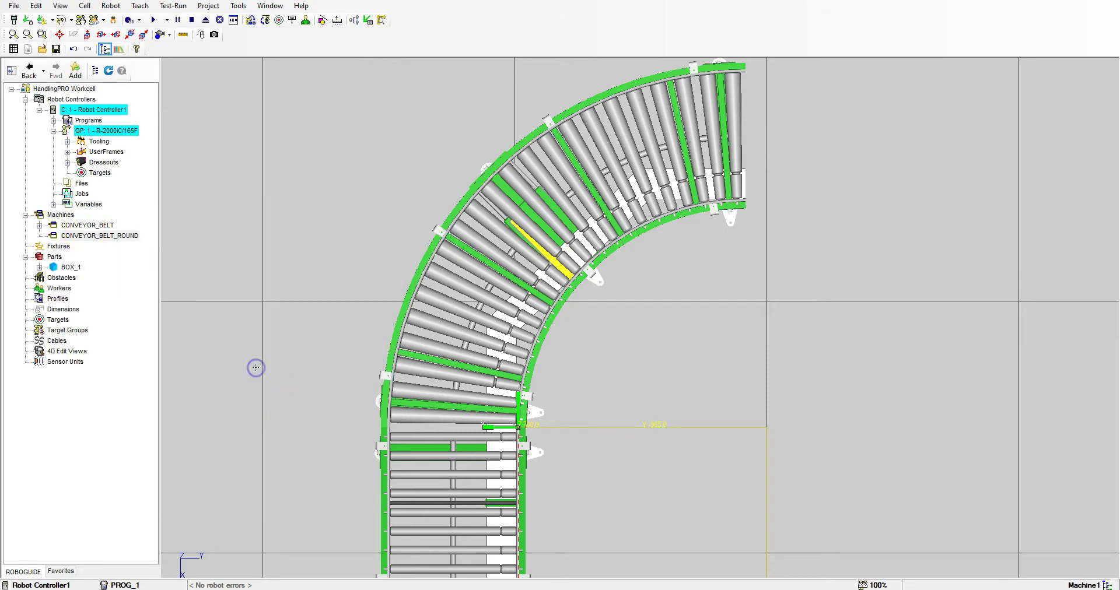
- Add a link to CONVEYOR_BELT_ROUND using the BOX_1 OBJ file from the SIMCELL SETUP Exports folder
{"action": "right_click", "coordinate": [117, 236]}
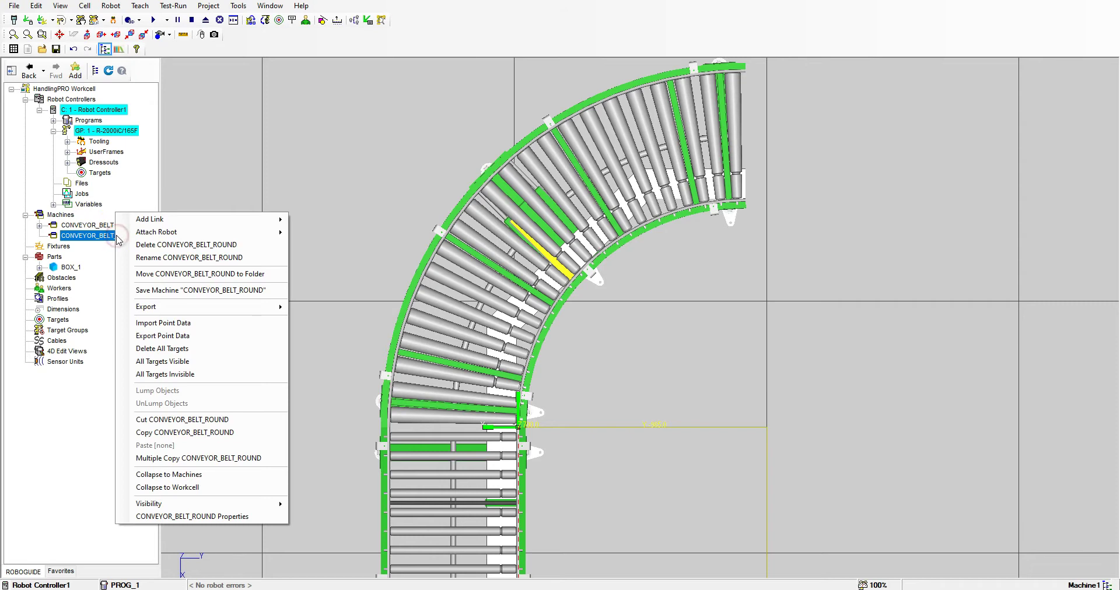
{"action": "left_click", "coordinate": [147, 222]}
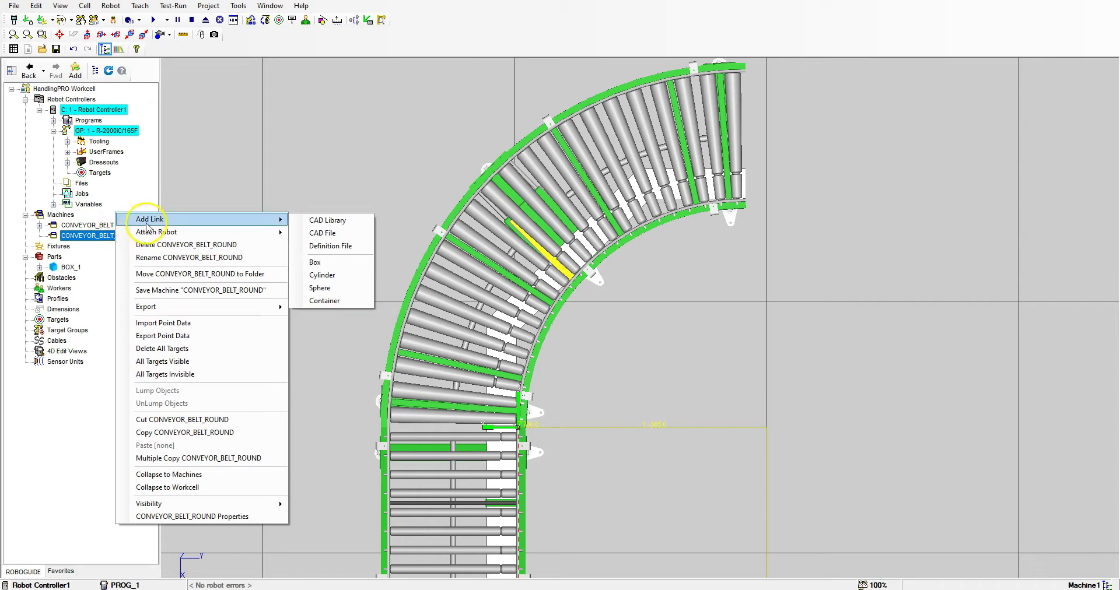
{"action": "left_click", "coordinate": [339, 233]}
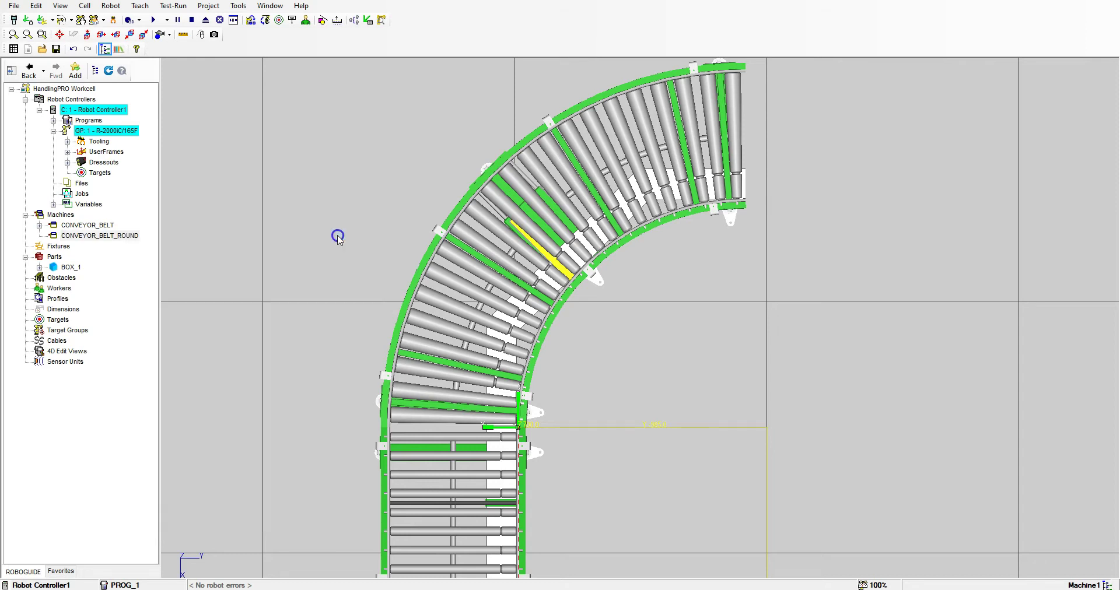
{"action": "left_click", "coordinate": [201, 91]}
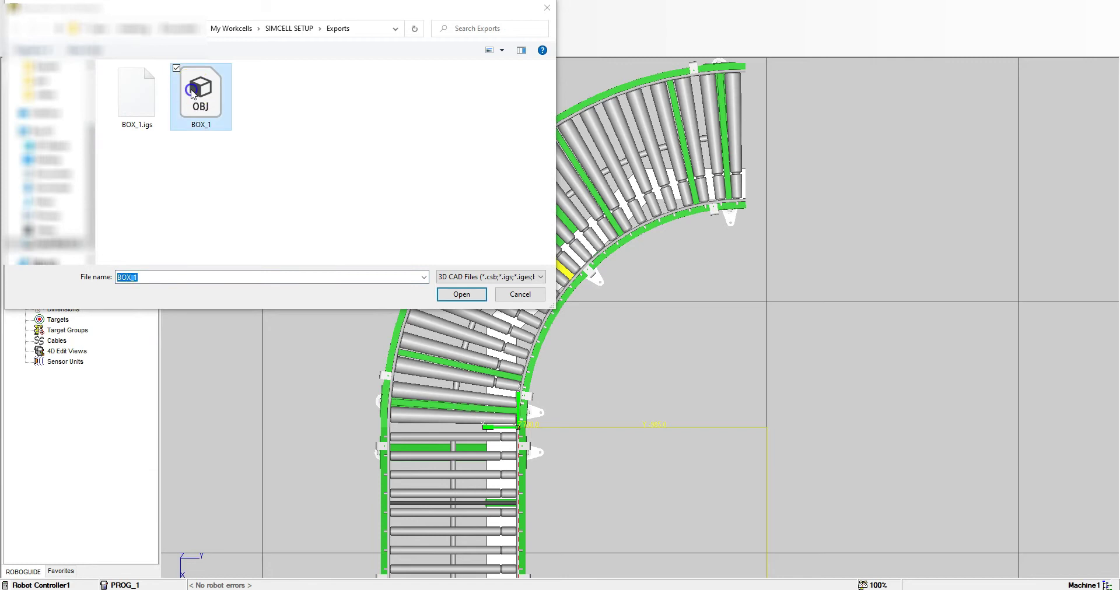
{"action": "left_click", "coordinate": [478, 297]}
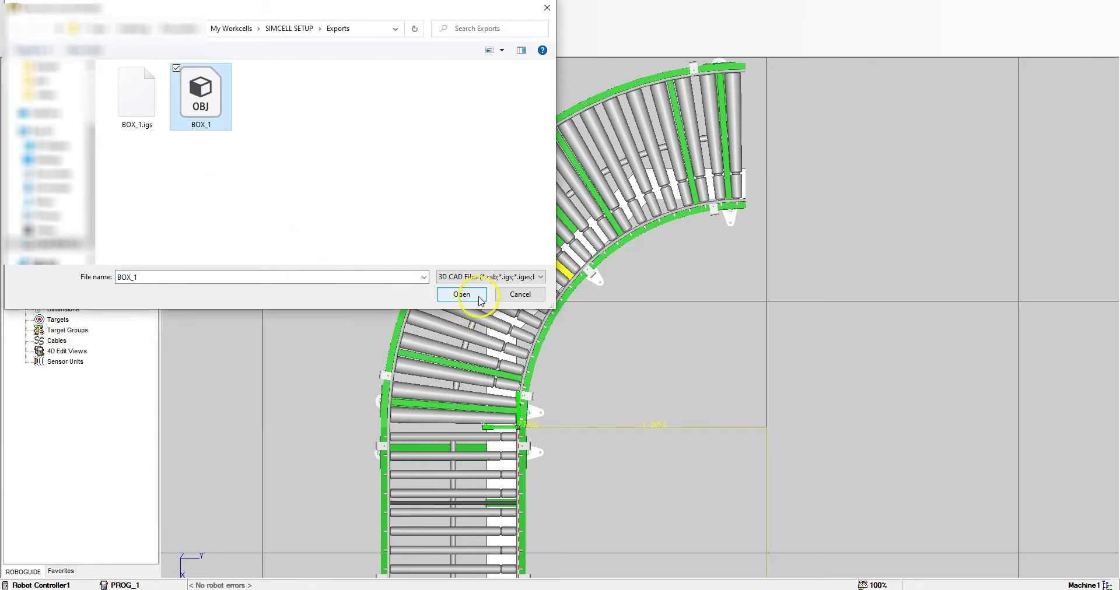
{"action": "double_click", "coordinate": [482, 296]}
- Enable axis origin editing for Link1 and move its origin with the coupled box to Y -900 mm
{"action": "scroll", "coordinate": [528, 335], "scroll_direction": "up", "scroll_amount": 3}
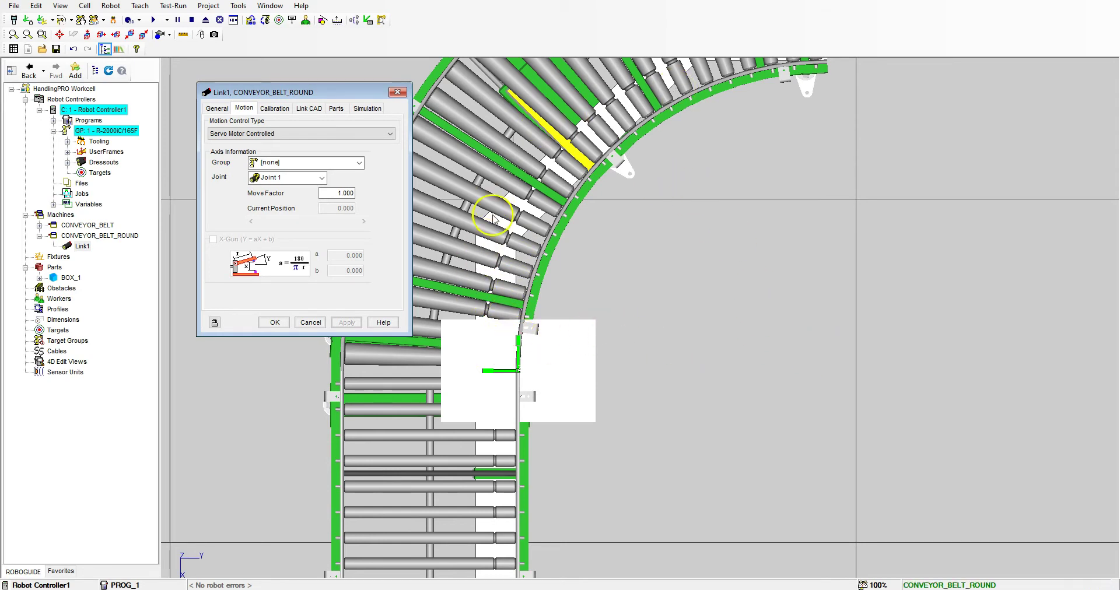
{"action": "left_click", "coordinate": [223, 109]}
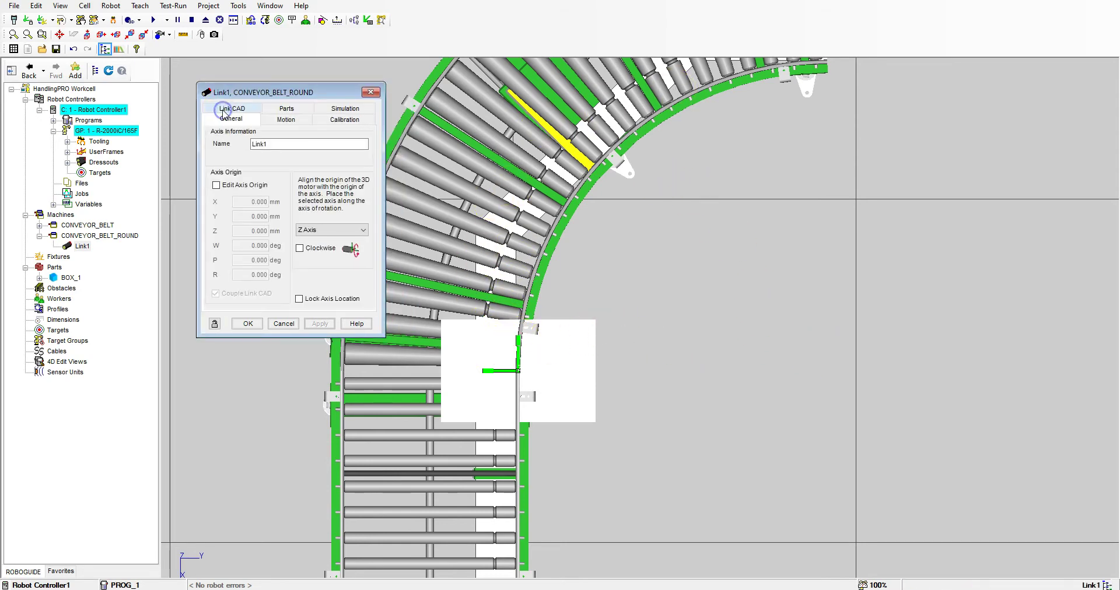
{"action": "left_click", "coordinate": [216, 185]}
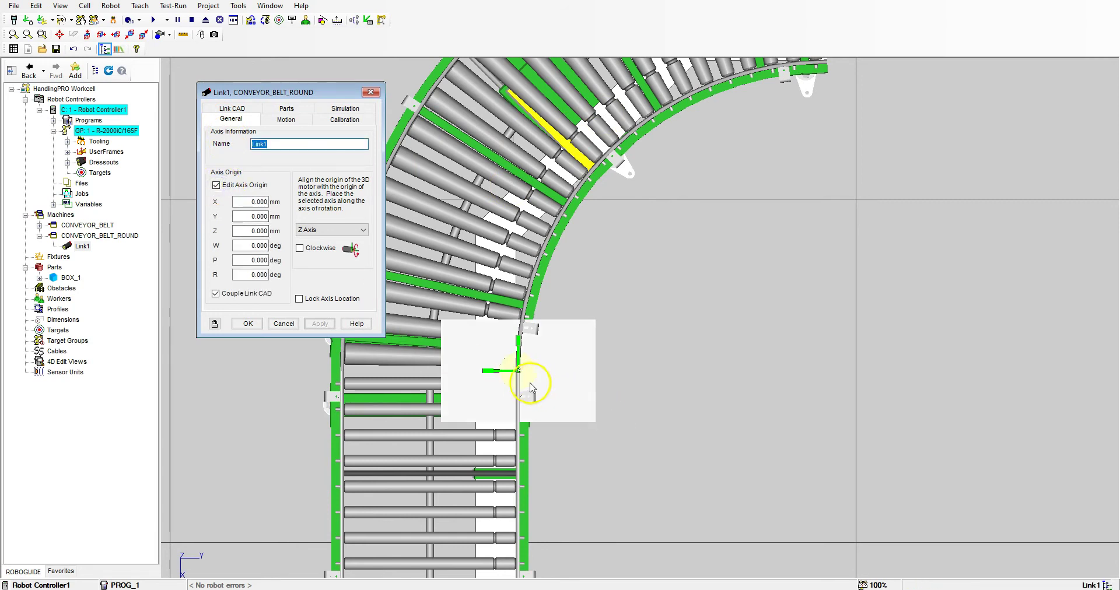
{"action": "left_click_drag", "start_coordinate": [506, 372], "coordinate": [798, 383]}
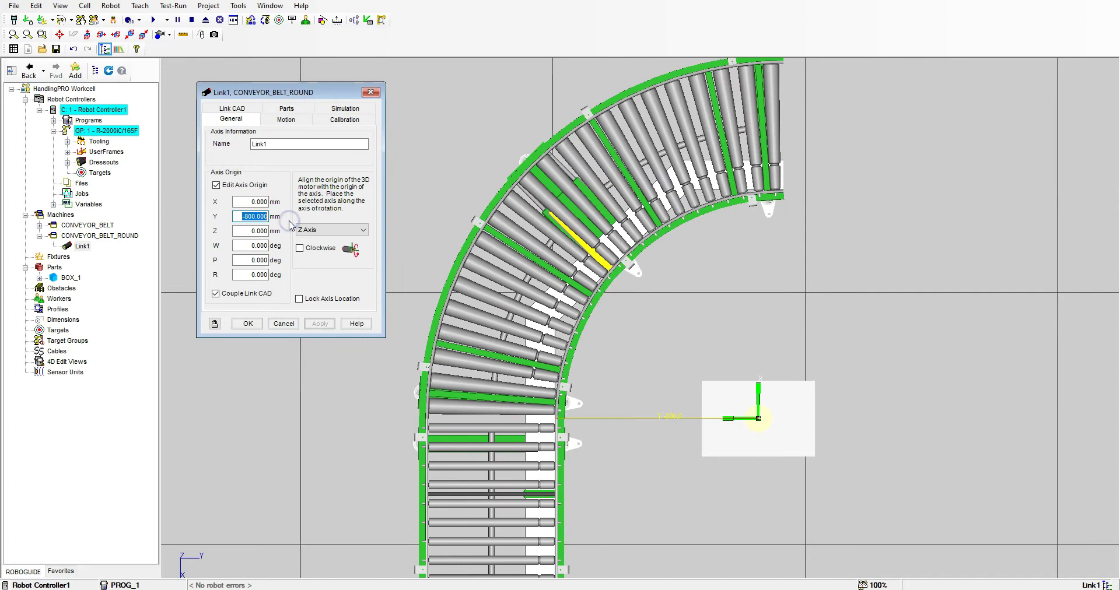
{"action": "type", "text": "-900"}
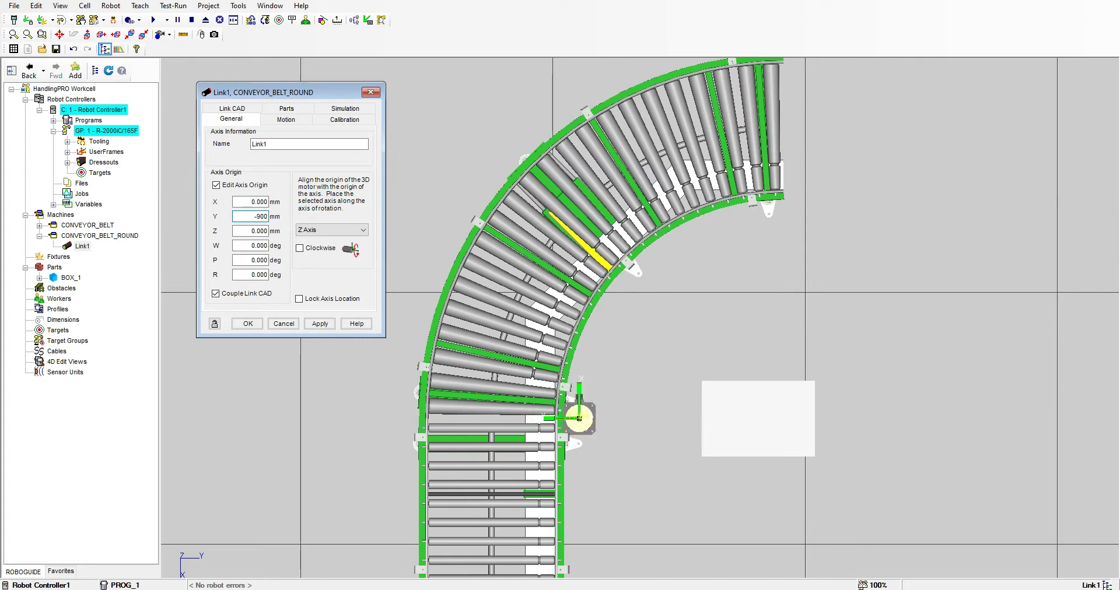
{"action": "left_click", "coordinate": [579, 418]}
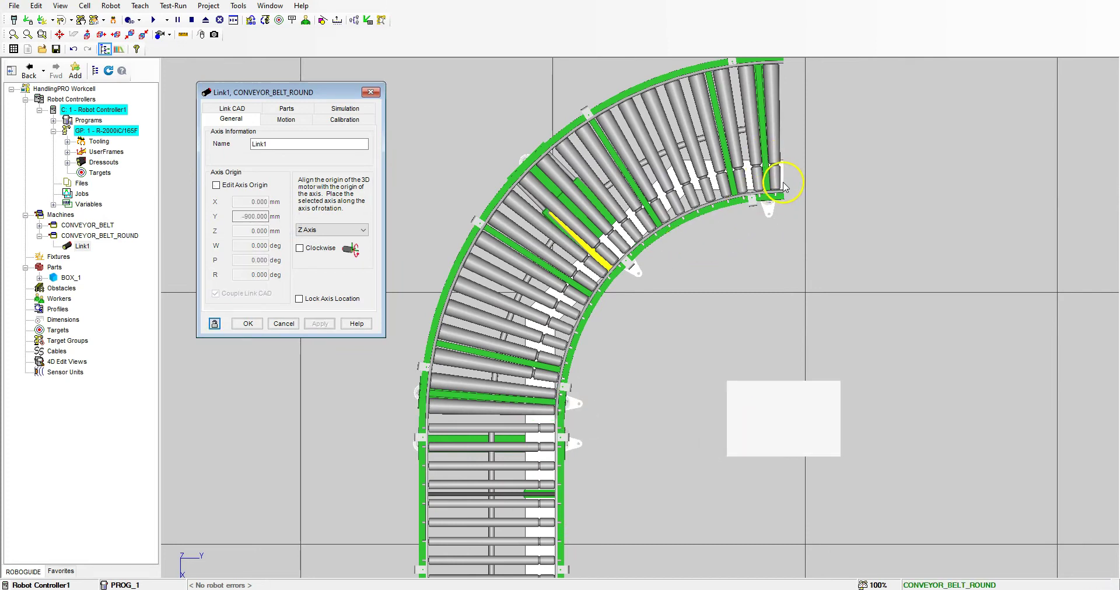
{"action": "scroll", "coordinate": [573, 420], "scroll_direction": "up", "scroll_amount": 5}
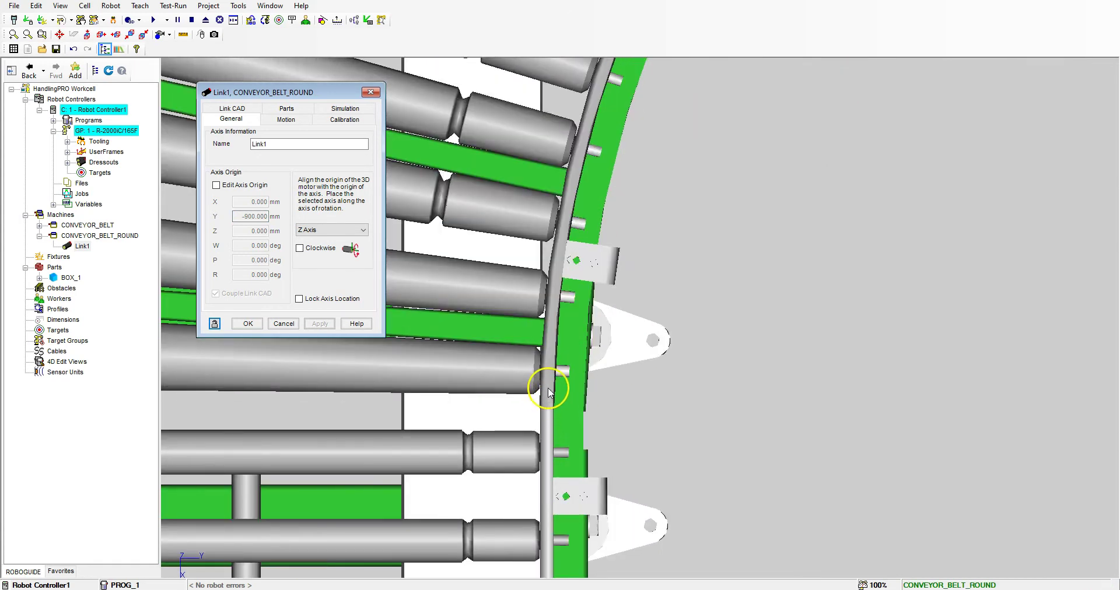
{"action": "scroll", "coordinate": [548, 399], "scroll_direction": "down", "scroll_amount": 5}
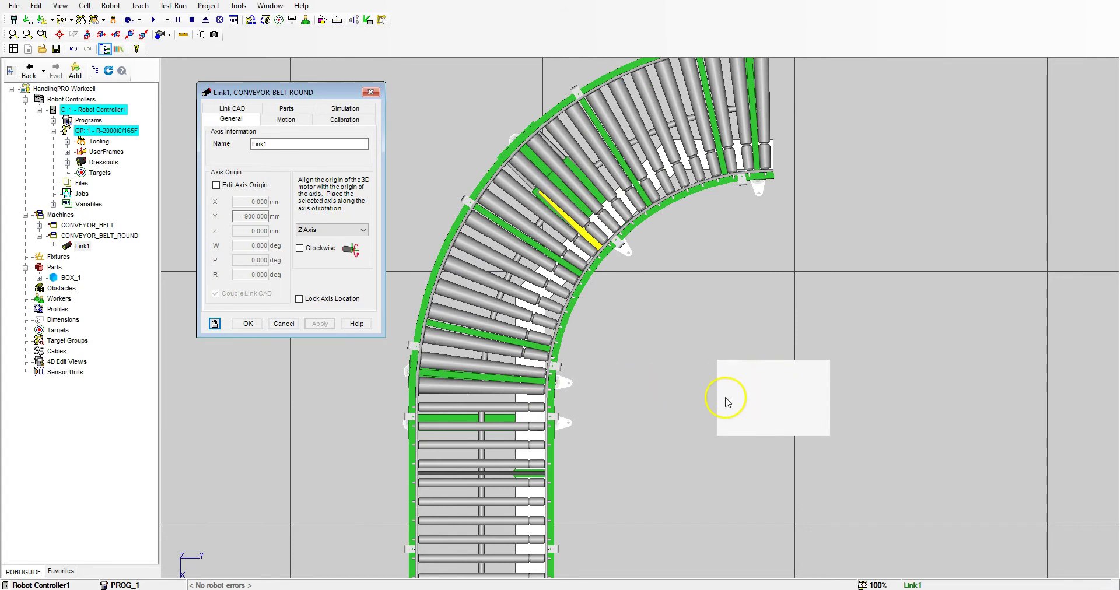
- Move Link1's box CAD in Y onto the rollers where the curved conveyor begins, to about 1148 mm
{"action": "right_click_drag", "start_coordinate": [727, 400], "coordinate": [754, 337]}
{"action": "scroll", "coordinate": [754, 337], "scroll_direction": "down", "scroll_amount": 4}
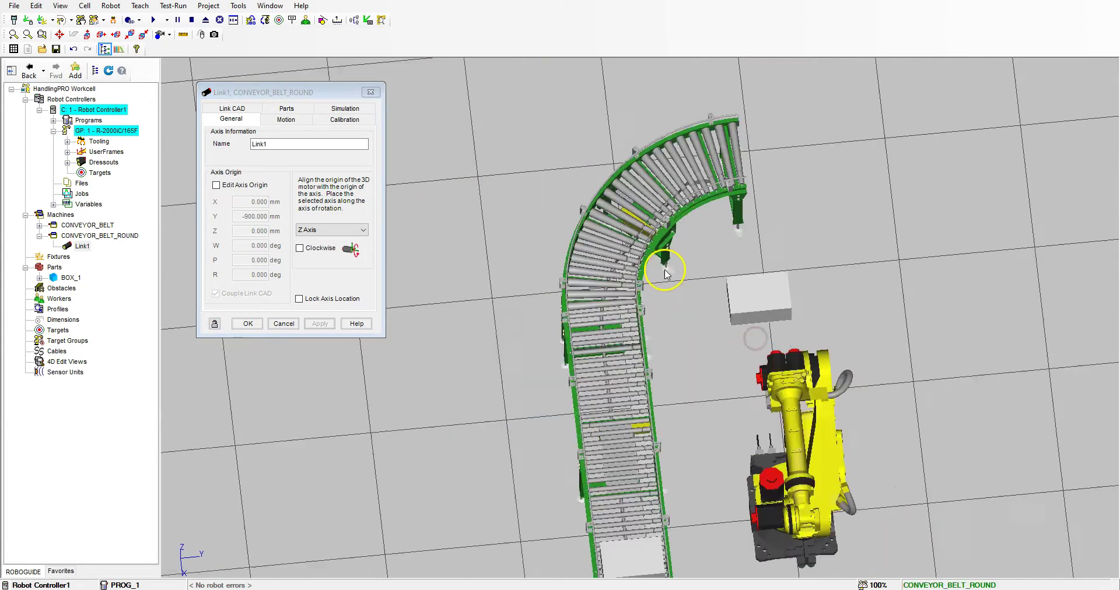
{"action": "scroll", "coordinate": [719, 297], "scroll_direction": "up", "scroll_amount": 3}
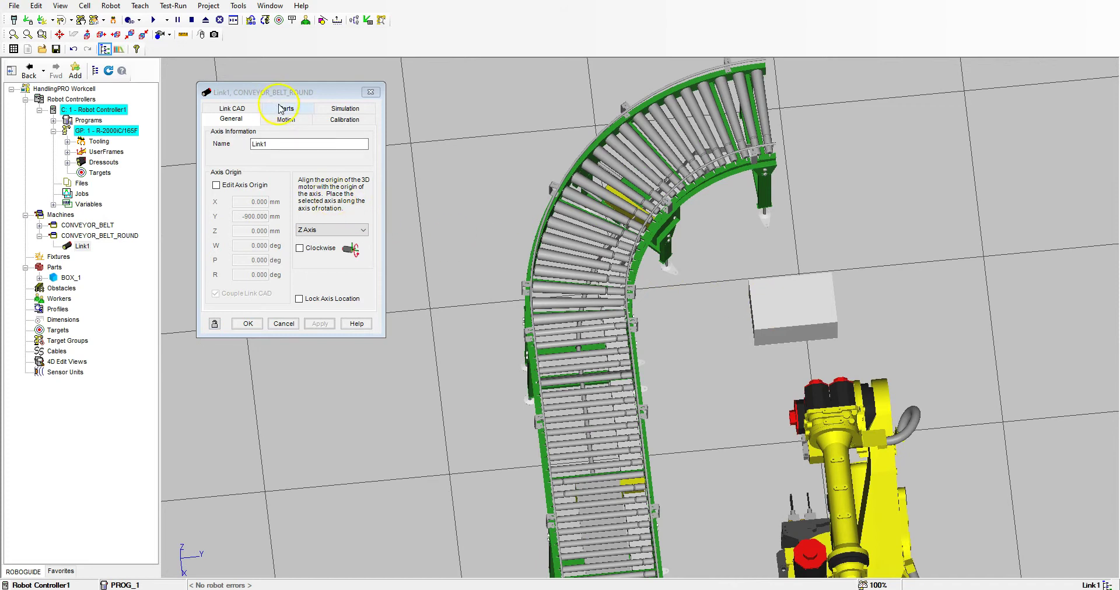
{"action": "left_click", "coordinate": [232, 109]}
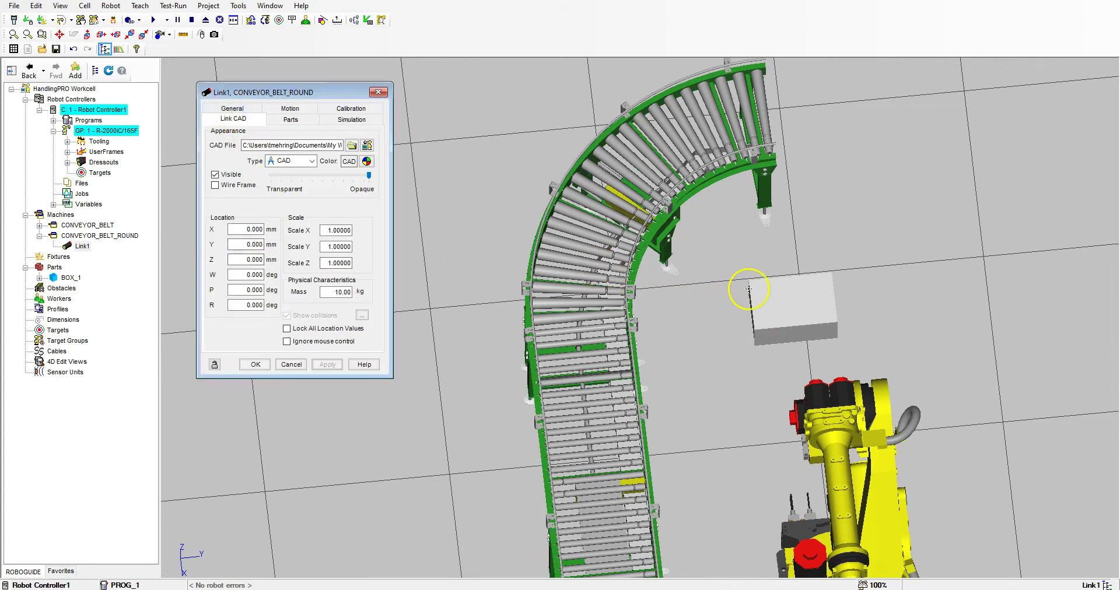
{"action": "left_click", "coordinate": [781, 301]}
{"action": "left_click_drag", "start_coordinate": [778, 306], "coordinate": [586, 344]}
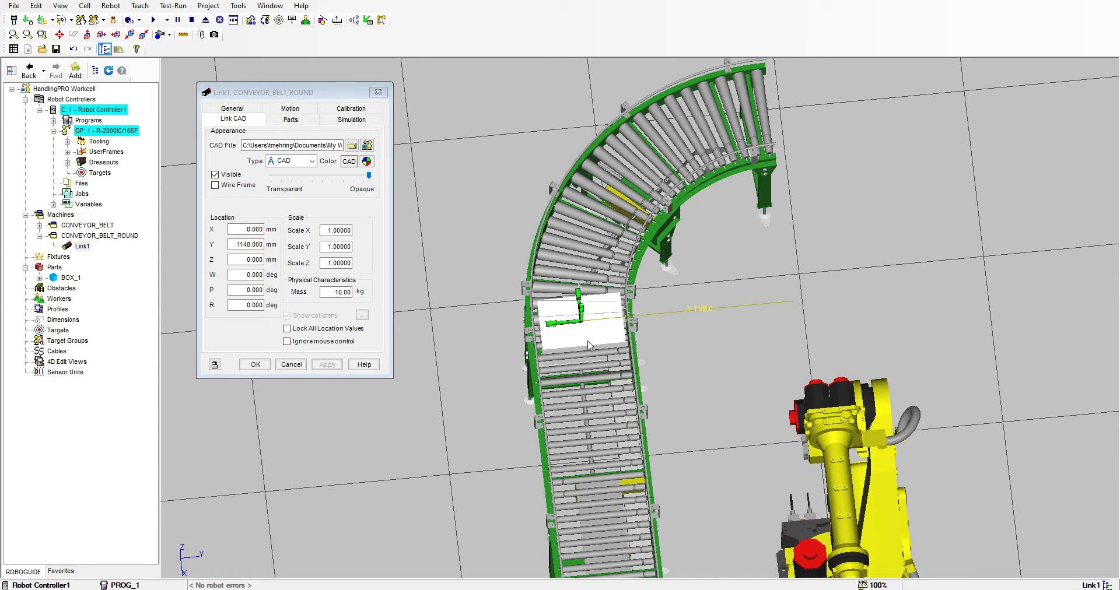
- Set the Y location of Link1's CAD to 1155 mm and check the box's alignment between the conveyor rails
{"action": "double_click", "coordinate": [236, 245]}
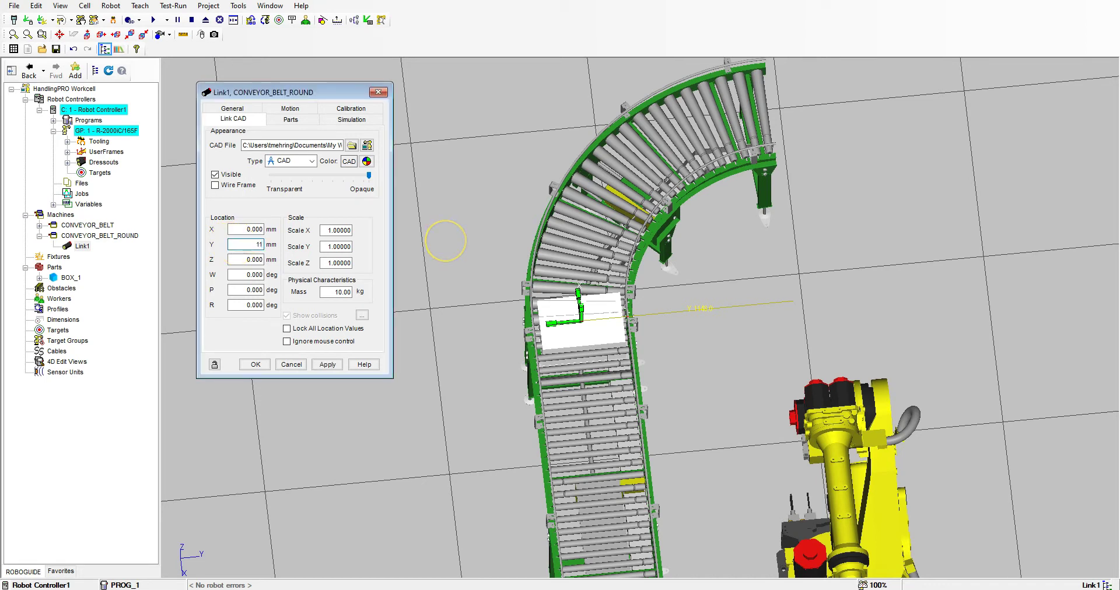
{"action": "key", "text": "Return"}
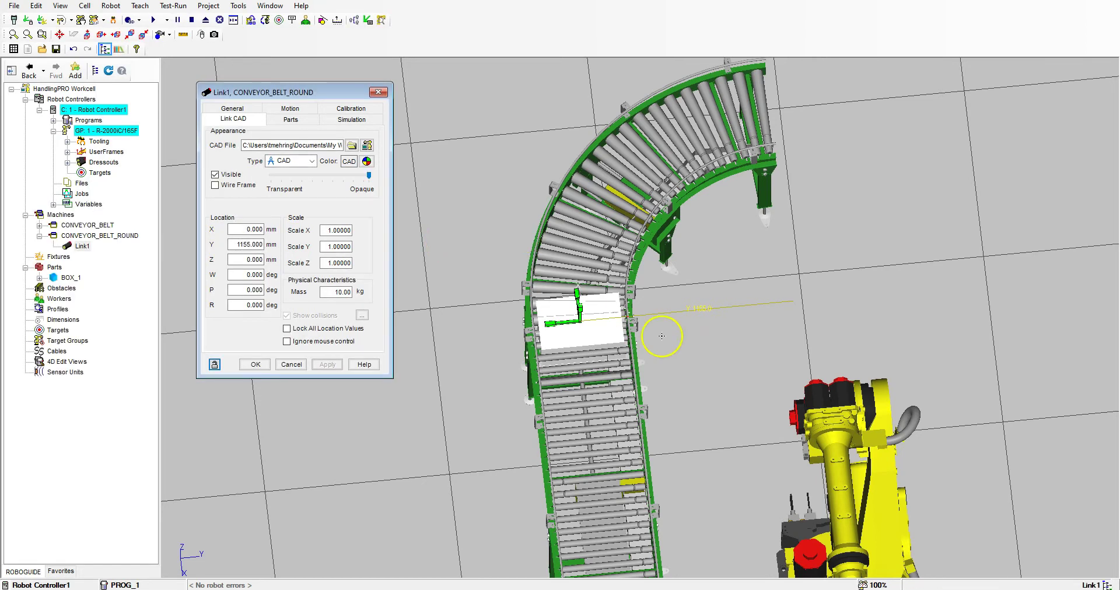
{"action": "scroll", "coordinate": [597, 368], "scroll_direction": "up", "scroll_amount": 5}
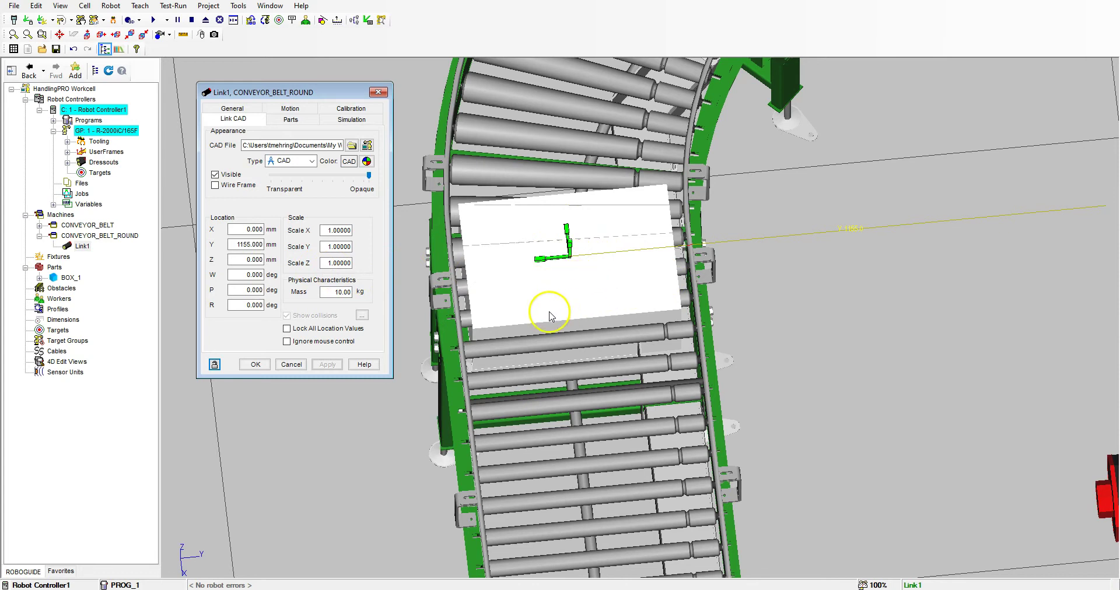
{"action": "scroll", "coordinate": [500, 320], "scroll_direction": "down", "scroll_amount": 5}
{"action": "left_click", "coordinate": [644, 409]}
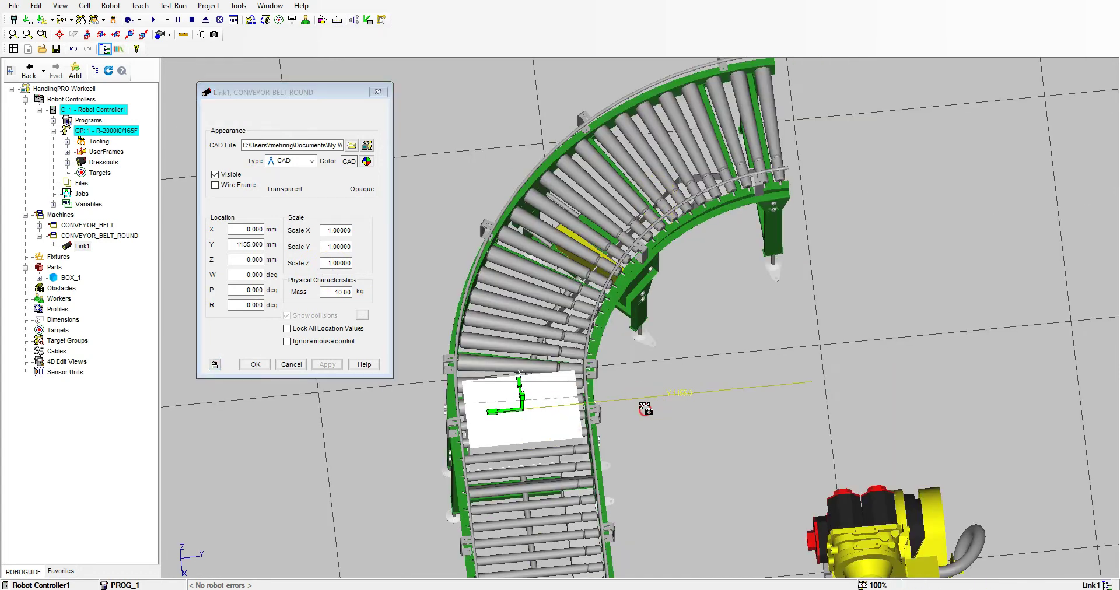
- Raise Link1's box CAD to a Z location of 195 mm and check how it sits on the rollers
{"action": "right_click_drag", "start_coordinate": [645, 408], "coordinate": [561, 344]}
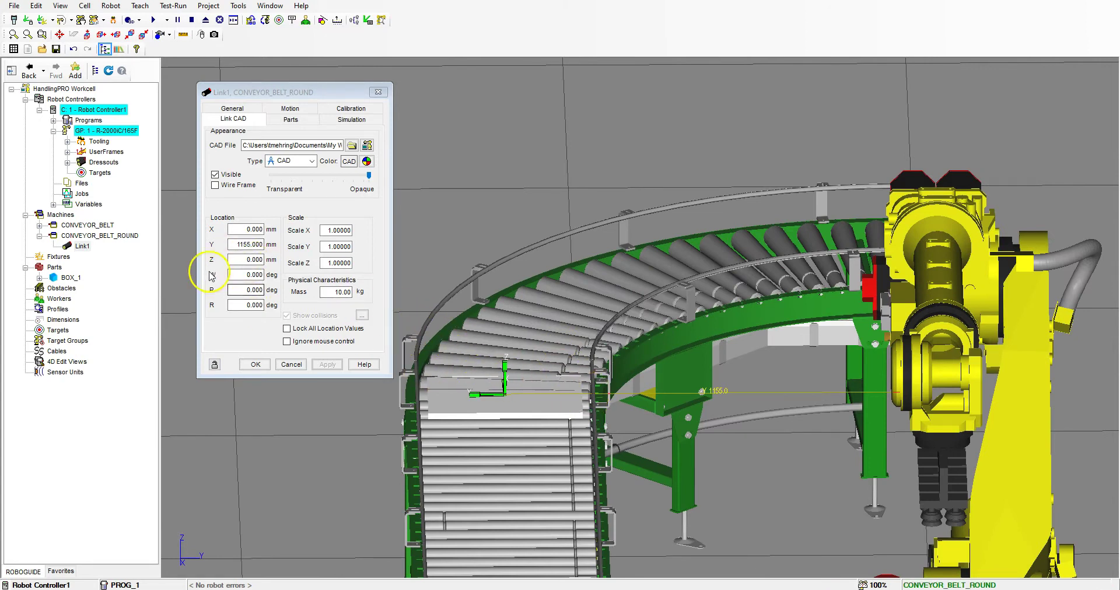
{"action": "double_click", "coordinate": [243, 260]}
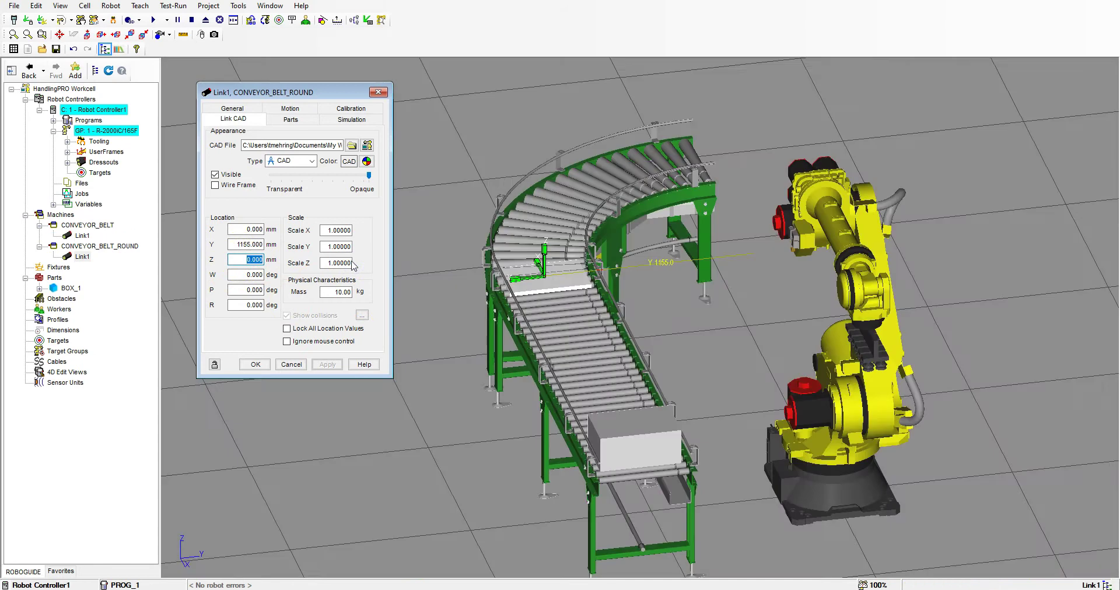
{"action": "type", "text": "95"}
{"action": "key", "text": "Return"}
{"action": "left_click", "coordinate": [135, 25]}
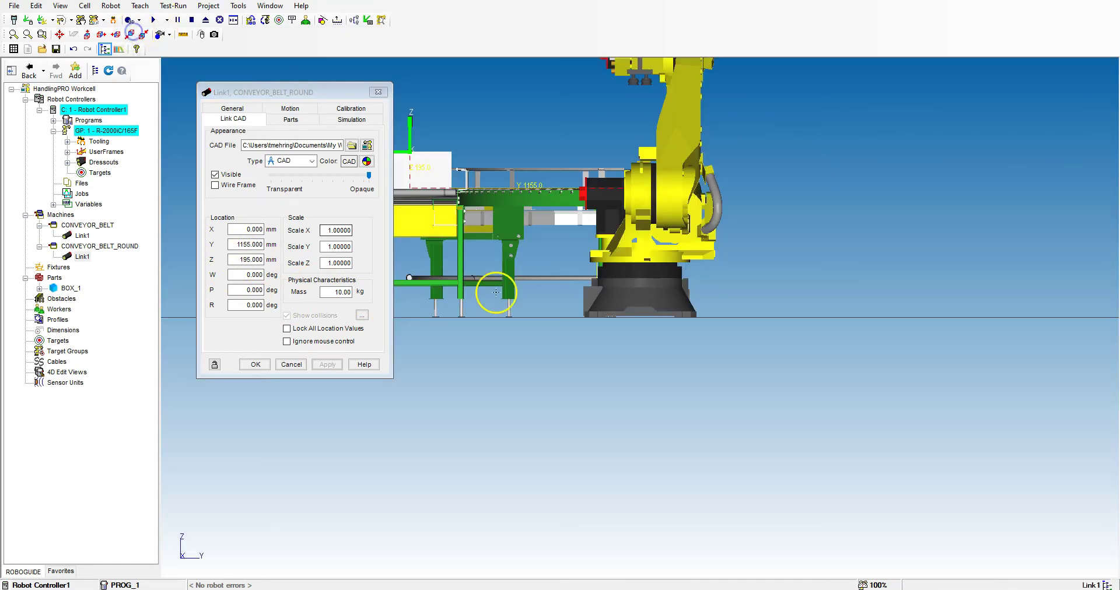
{"action": "scroll", "coordinate": [684, 292], "scroll_direction": "down", "scroll_amount": 3}
{"action": "scroll", "coordinate": [529, 250], "scroll_direction": "up", "scroll_amount": 5}
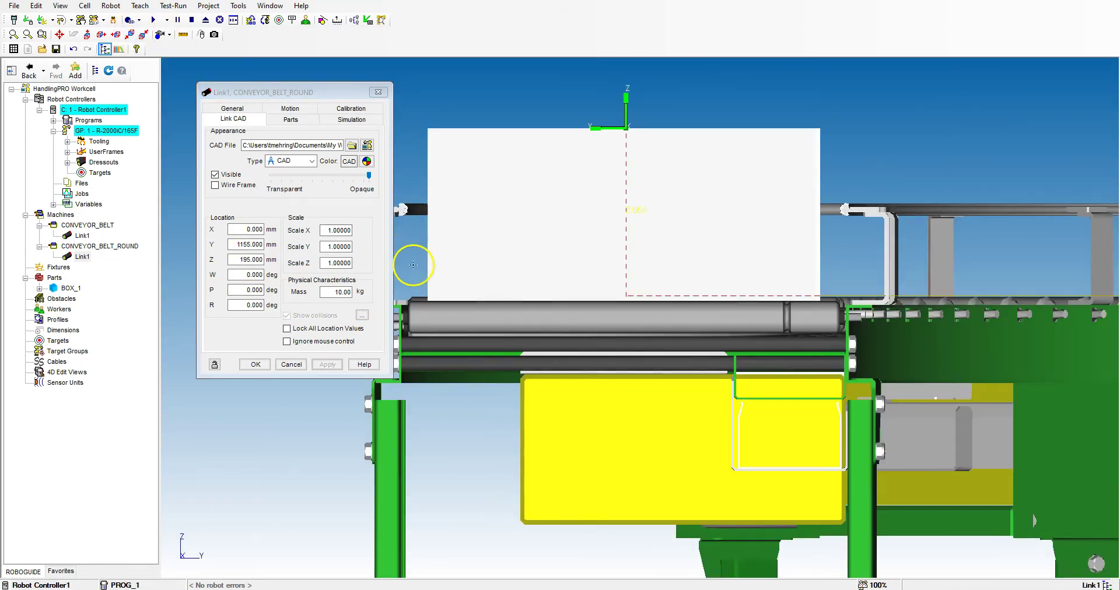
{"action": "right_click_drag", "start_coordinate": [805, 257], "coordinate": [813, 279]}
{"action": "scroll", "coordinate": [750, 286], "scroll_direction": "down", "scroll_amount": 5}
{"action": "scroll", "coordinate": [740, 263], "scroll_direction": "up", "scroll_amount": 3}
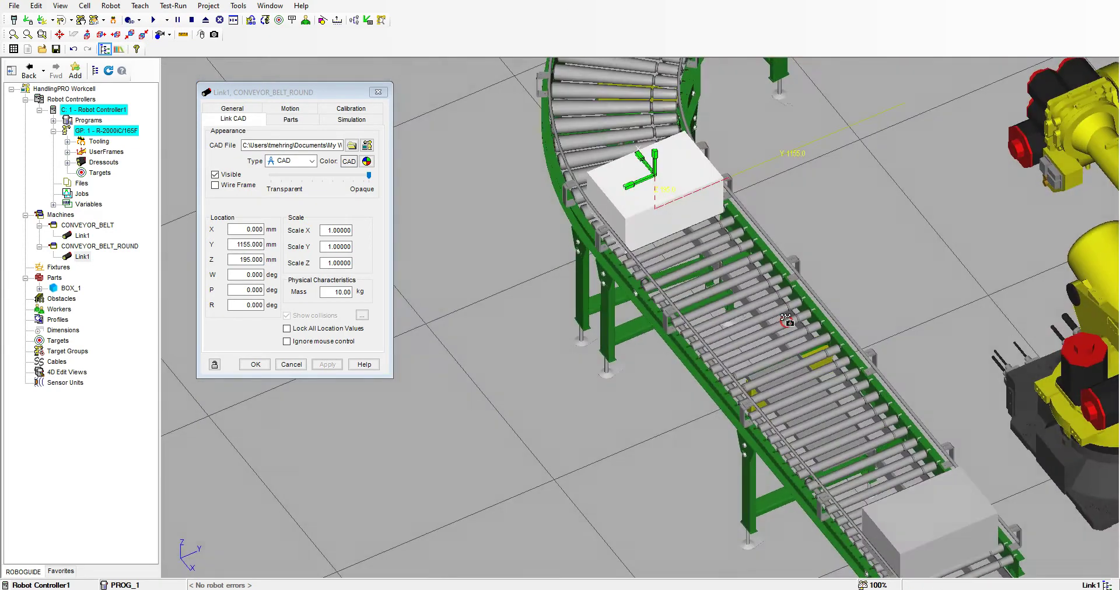
{"action": "scroll", "coordinate": [654, 329], "scroll_direction": "down", "scroll_amount": 3}
{"action": "scroll", "coordinate": [670, 243], "scroll_direction": "up", "scroll_amount": 3}
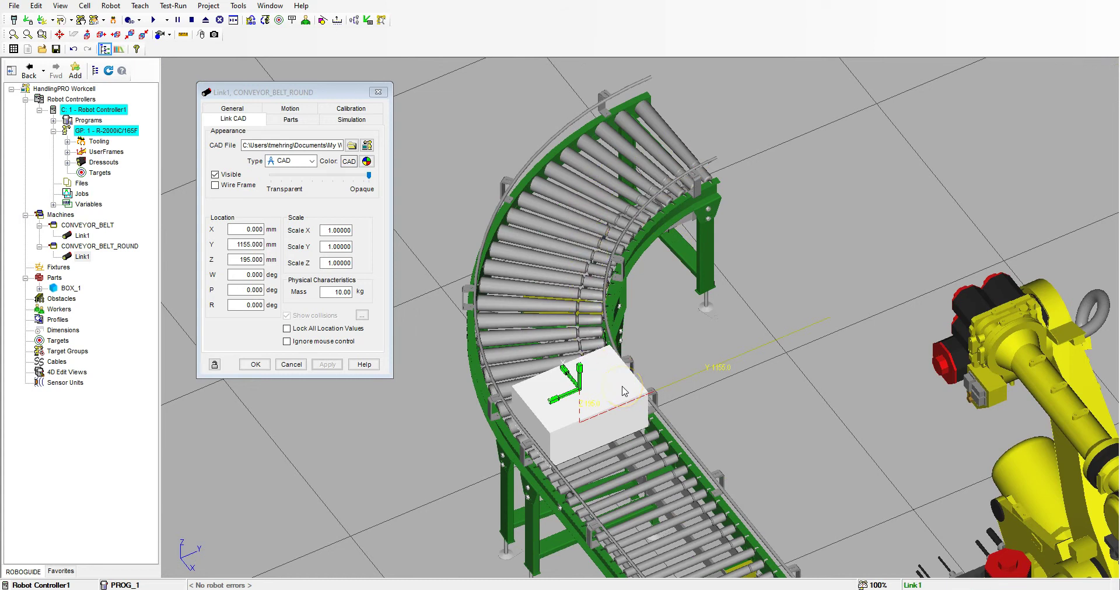
- Set Link1's motion control type to Device I/O Controlled
{"action": "left_click", "coordinate": [291, 109]}
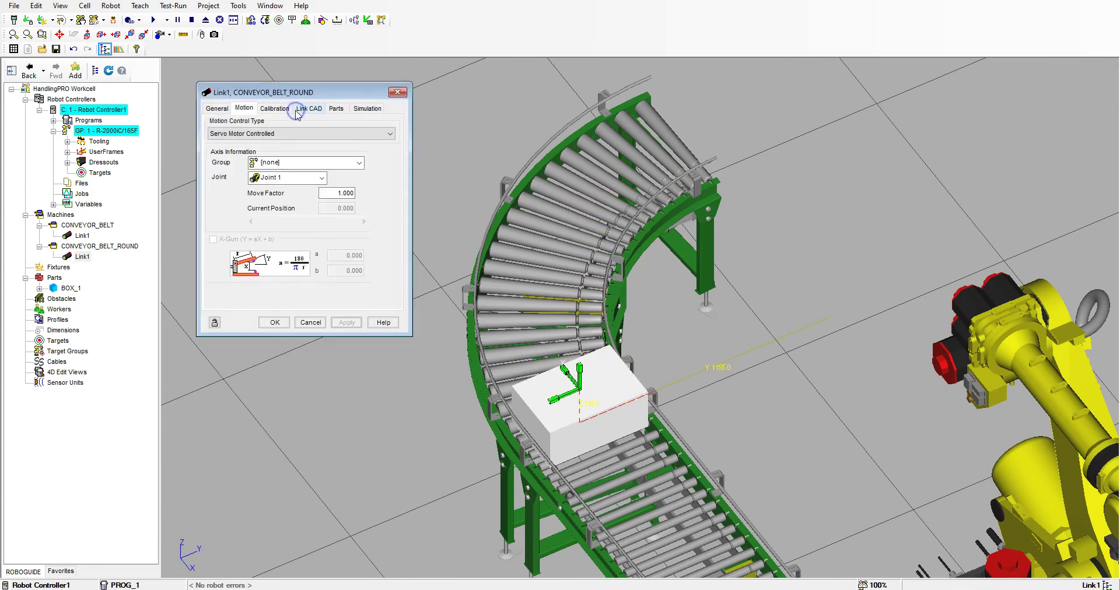
{"action": "left_click", "coordinate": [251, 133]}
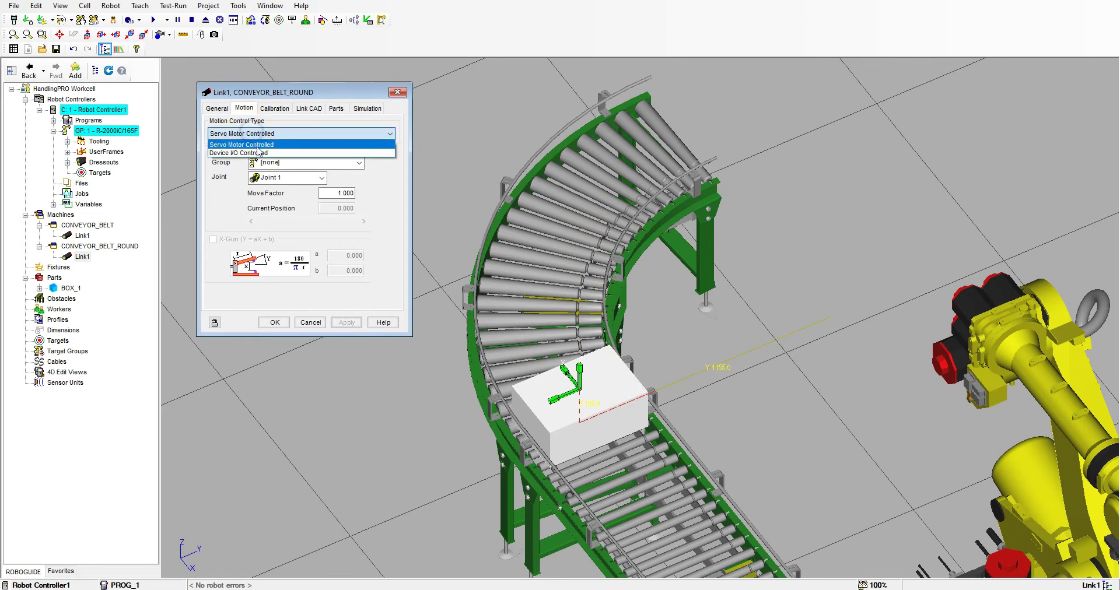
{"action": "left_click", "coordinate": [259, 152]}
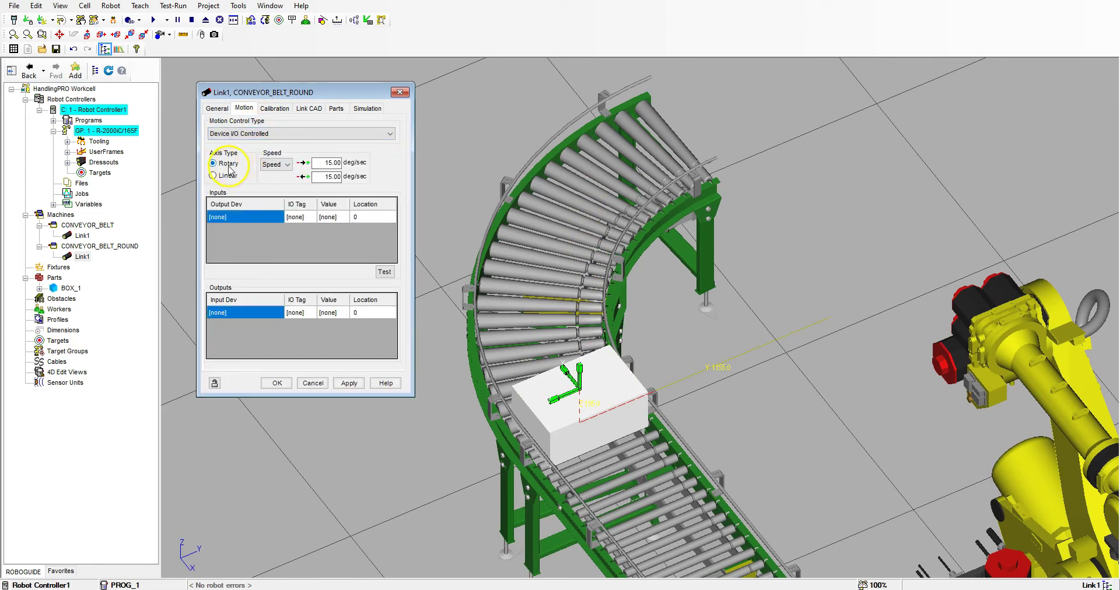
- Assign Robot Controller1 as the output device in the first two input rows of Link1's motion settings
{"action": "left_click", "coordinate": [279, 219]}
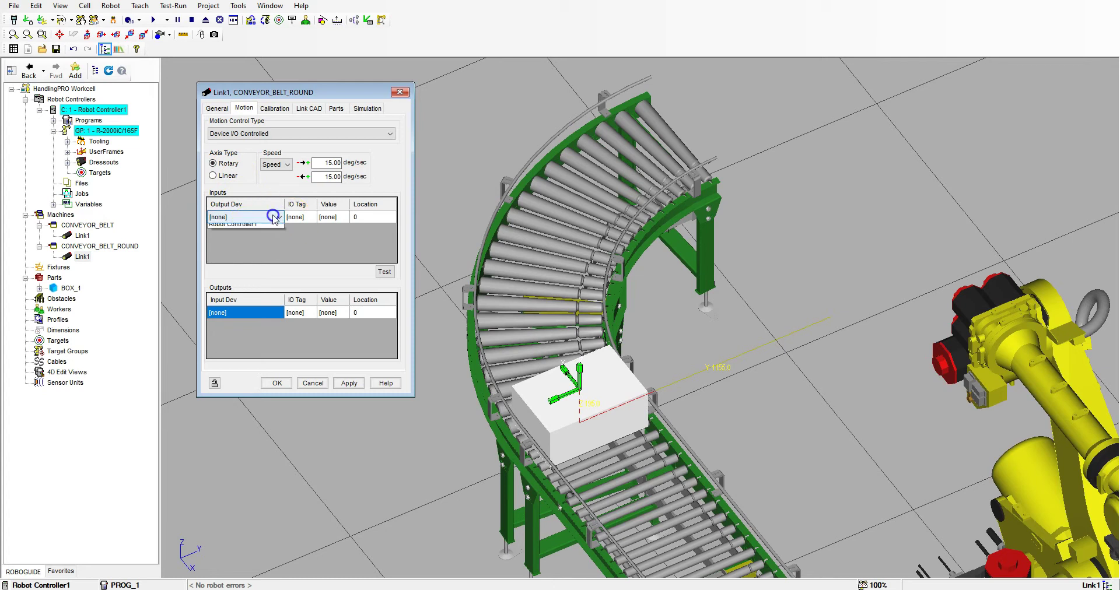
{"action": "left_click", "coordinate": [278, 217]}
{"action": "left_click", "coordinate": [260, 237]}
{"action": "left_click", "coordinate": [251, 230]}
{"action": "left_click", "coordinate": [251, 230]}
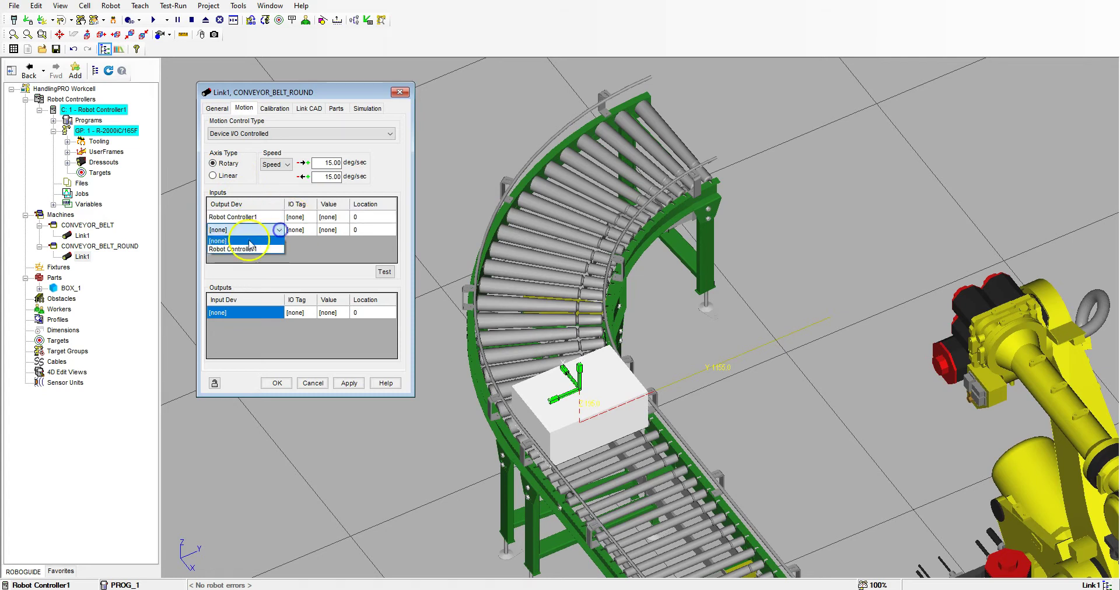
{"action": "left_click", "coordinate": [246, 250]}
- Assign Robot Controller1 as the input device in the first two output rows of Link1's motion settings
{"action": "left_click", "coordinate": [251, 313]}
{"action": "left_click", "coordinate": [279, 313]}
{"action": "left_click", "coordinate": [256, 333]}
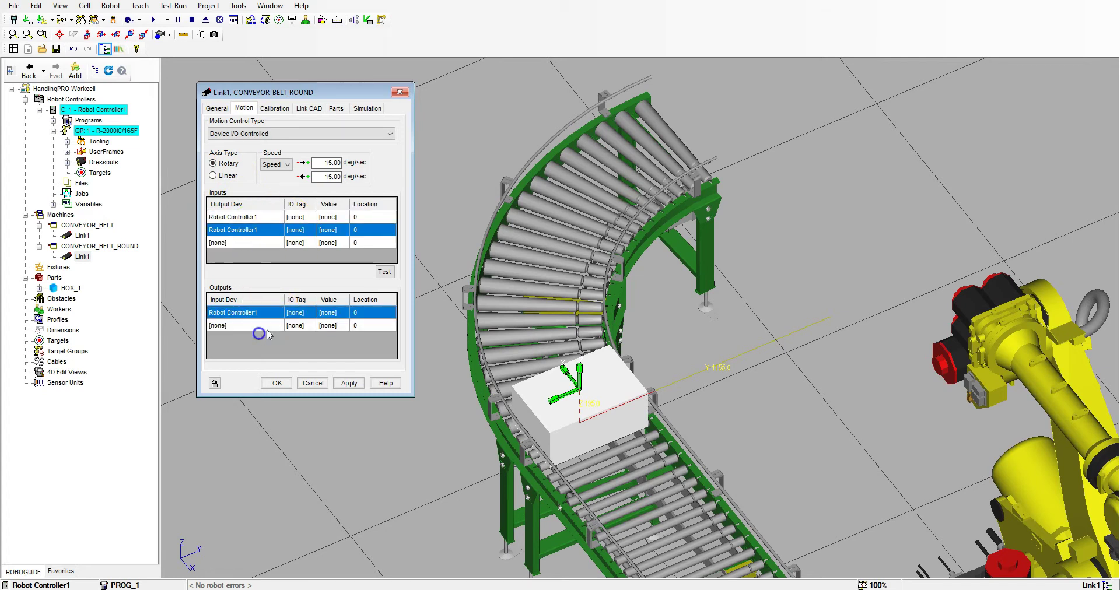
{"action": "left_click", "coordinate": [279, 328]}
{"action": "left_click", "coordinate": [278, 327]}
{"action": "left_click", "coordinate": [251, 345]}
- Set the IO tag of both input rows to DO[2], with value ON for the first and OFF for the second
{"action": "left_click", "coordinate": [313, 218]}
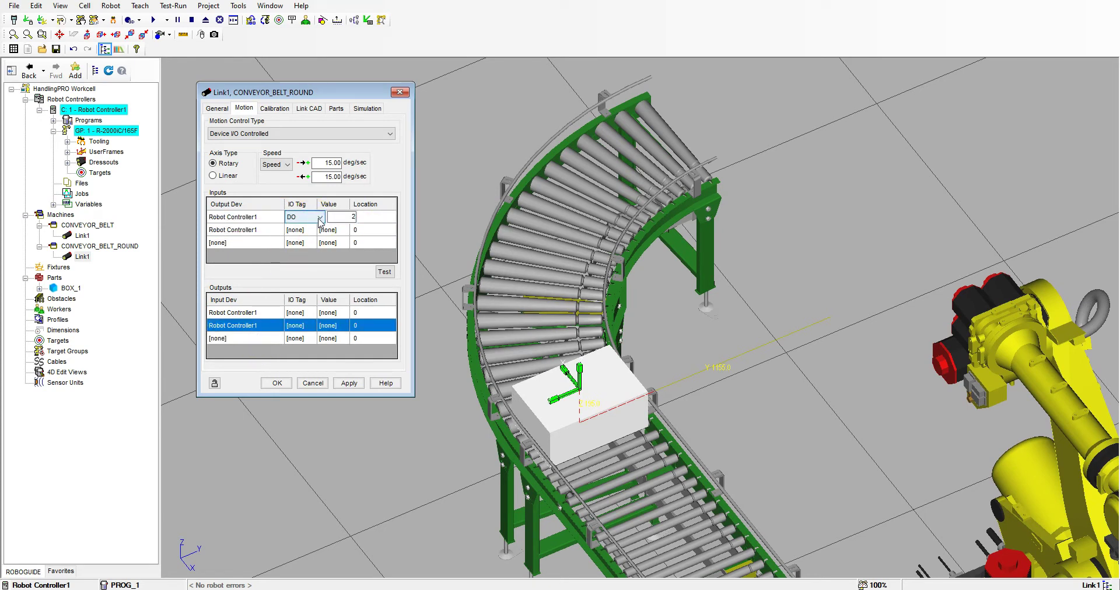
{"action": "type", "text": "2"}
{"action": "left_click", "coordinate": [314, 230]}
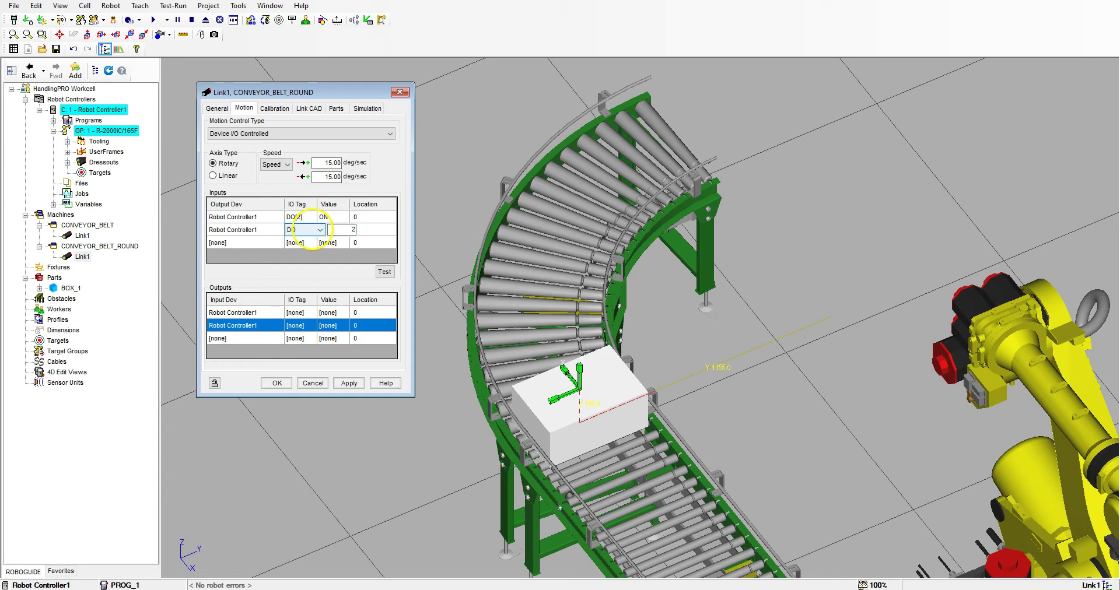
{"action": "left_click", "coordinate": [314, 232]}
{"action": "left_click", "coordinate": [348, 231]}
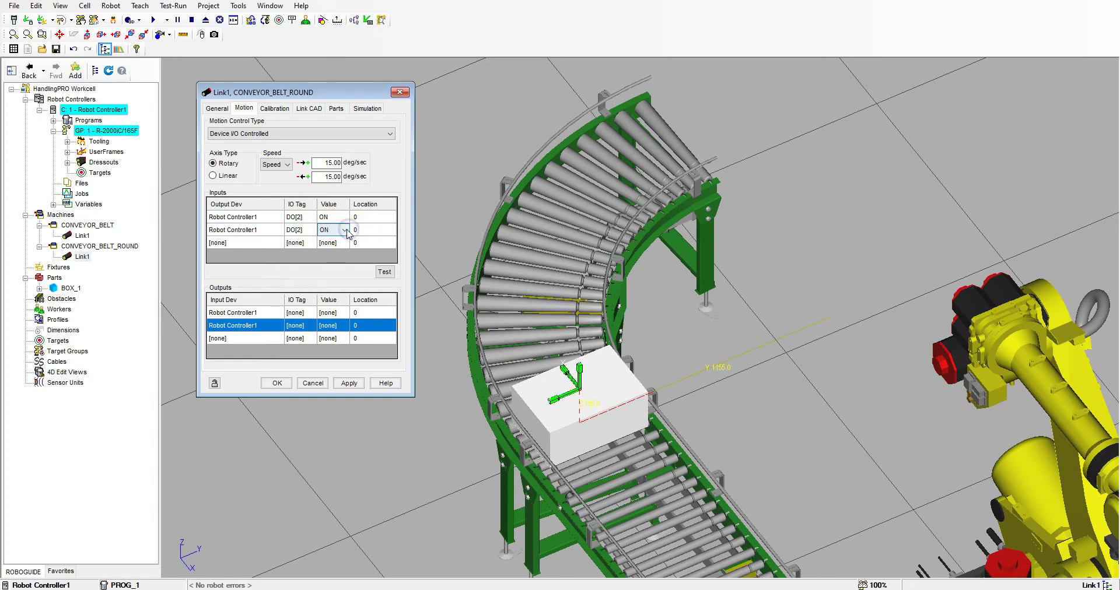
{"action": "left_click", "coordinate": [345, 231]}
{"action": "left_click", "coordinate": [330, 246]}
- Set the IO tags of the two output rows to DI[3] and DI[4], both with value ON
{"action": "left_click", "coordinate": [303, 312]}
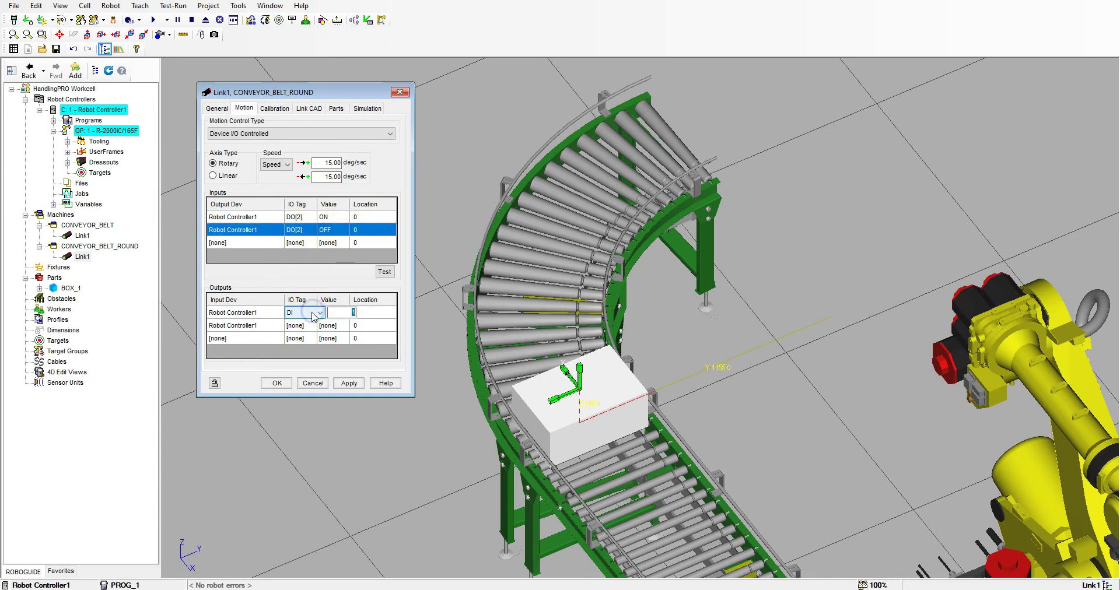
{"action": "type", "text": "3"}
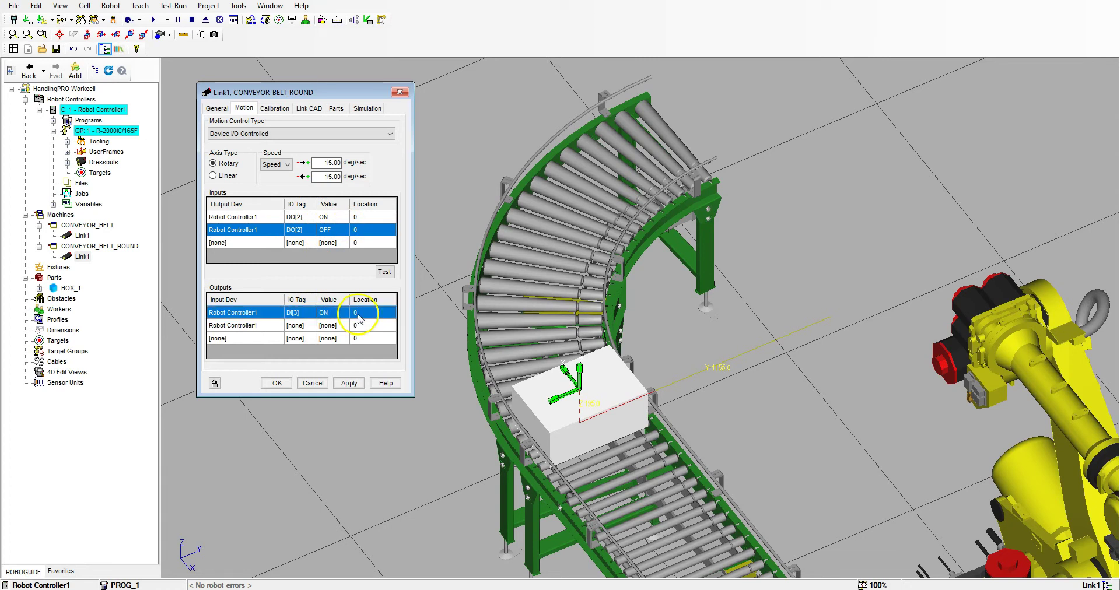
{"action": "left_click", "coordinate": [309, 325]}
{"action": "left_click", "coordinate": [312, 327]}
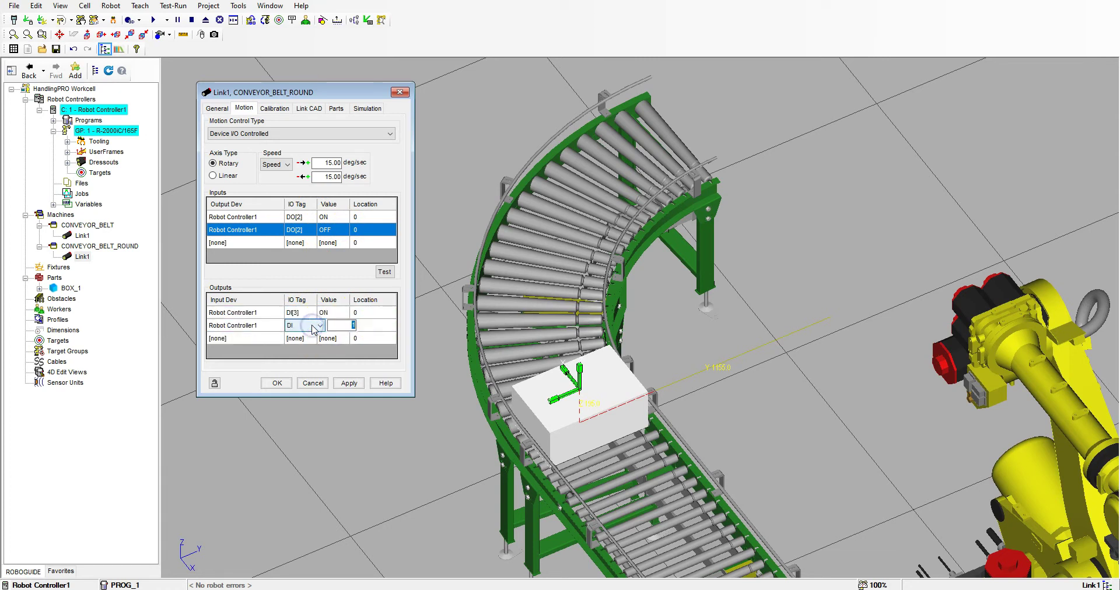
{"action": "type", "text": "4"}
{"action": "key", "text": "Return"}
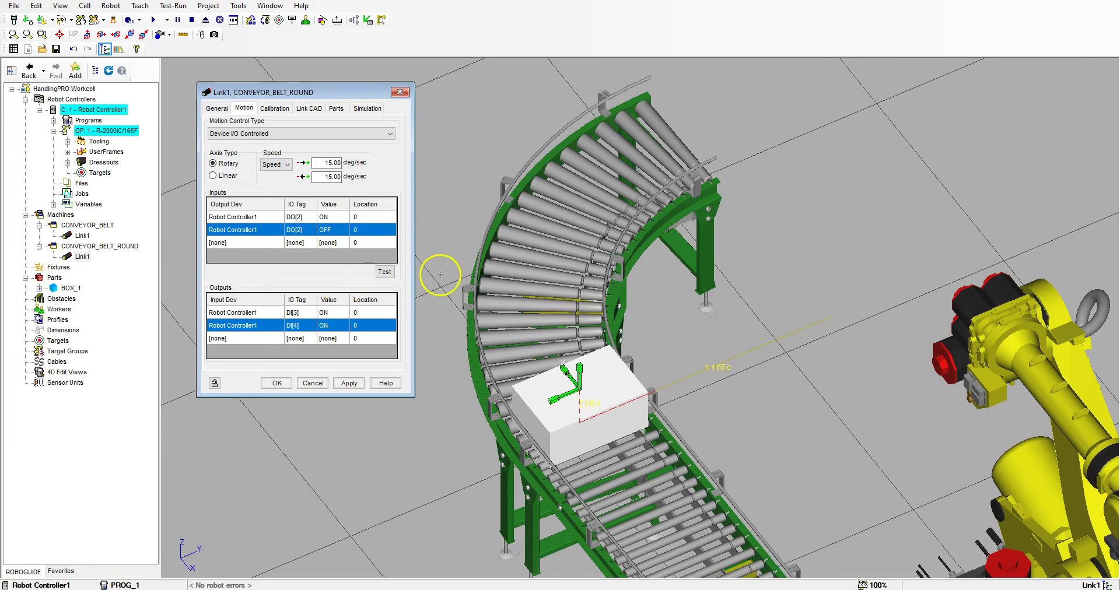
- Set the location of the DO[2] OFF input to -90 degrees and inspect the box at the curved conveyor's end
{"action": "left_click", "coordinate": [380, 219]}
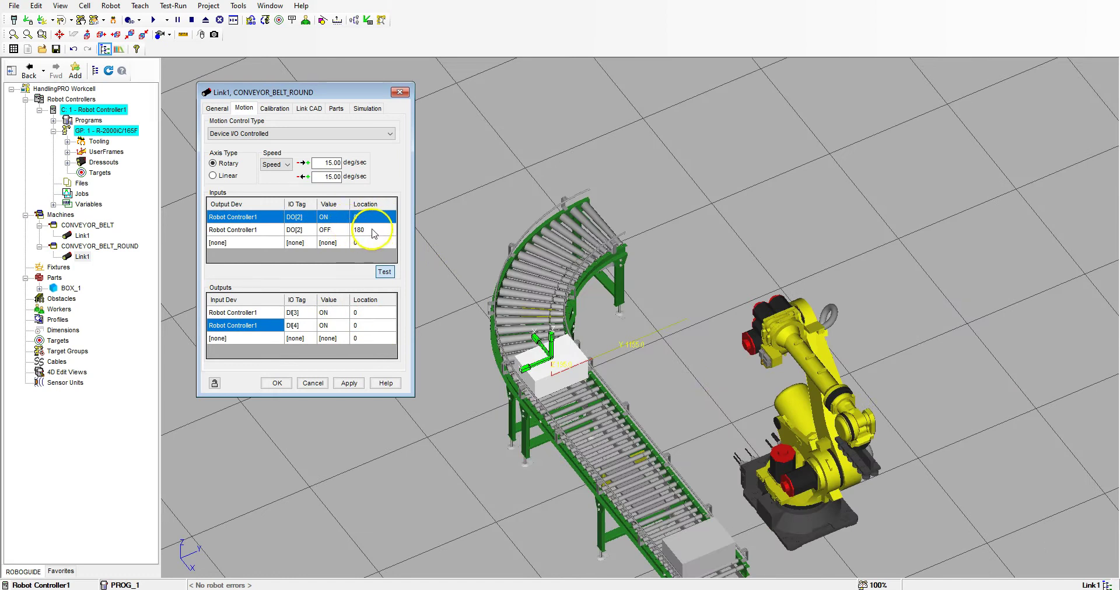
{"action": "left_click", "coordinate": [373, 229]}
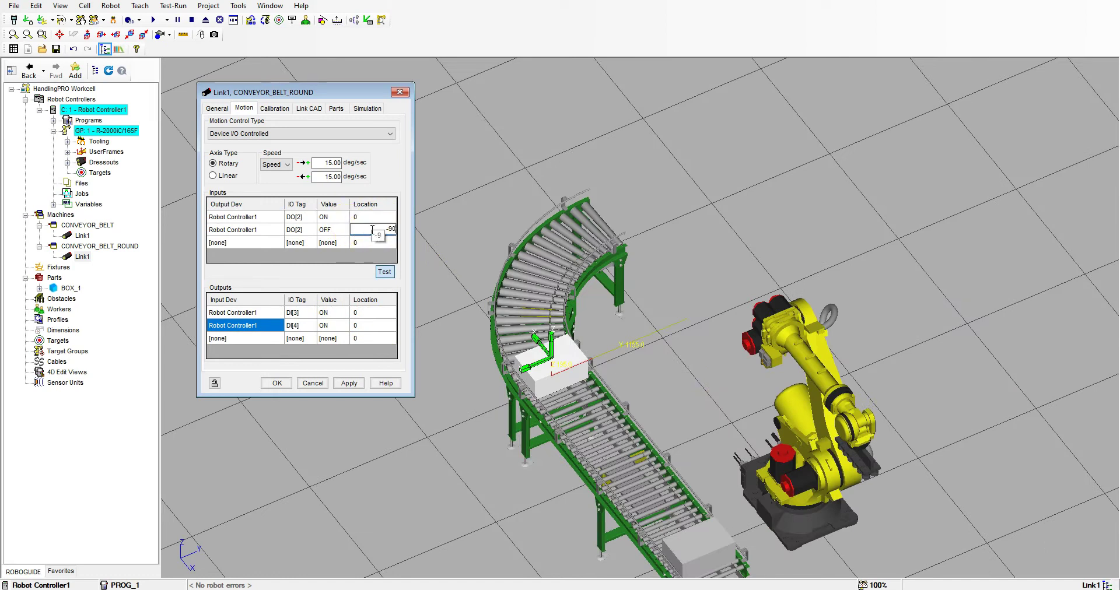
{"action": "key", "text": "Return"}
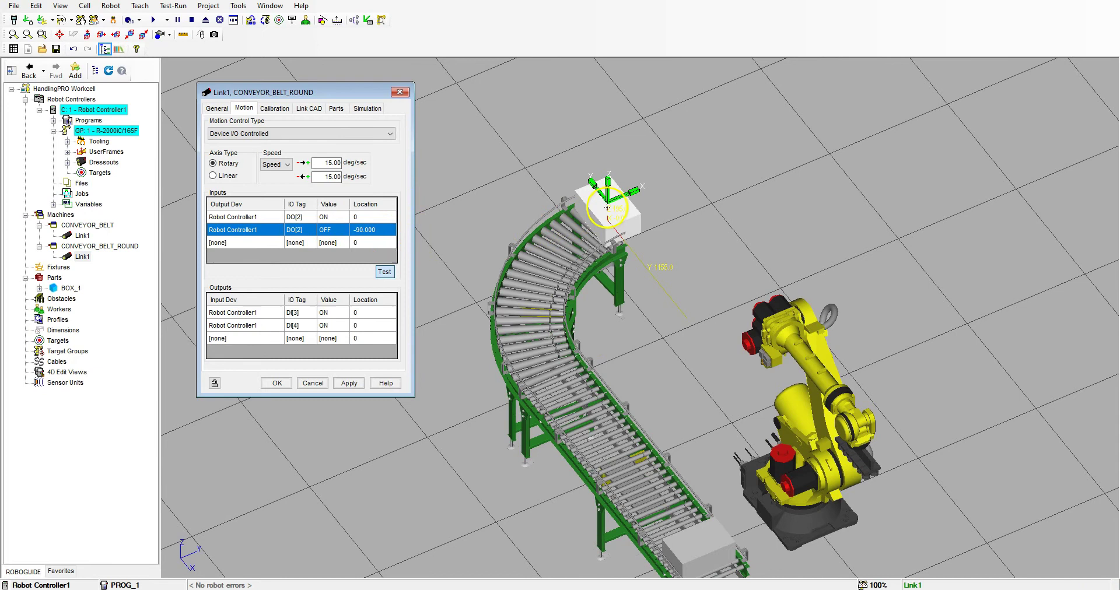
{"action": "scroll", "coordinate": [607, 207], "scroll_direction": "up", "scroll_amount": 8}
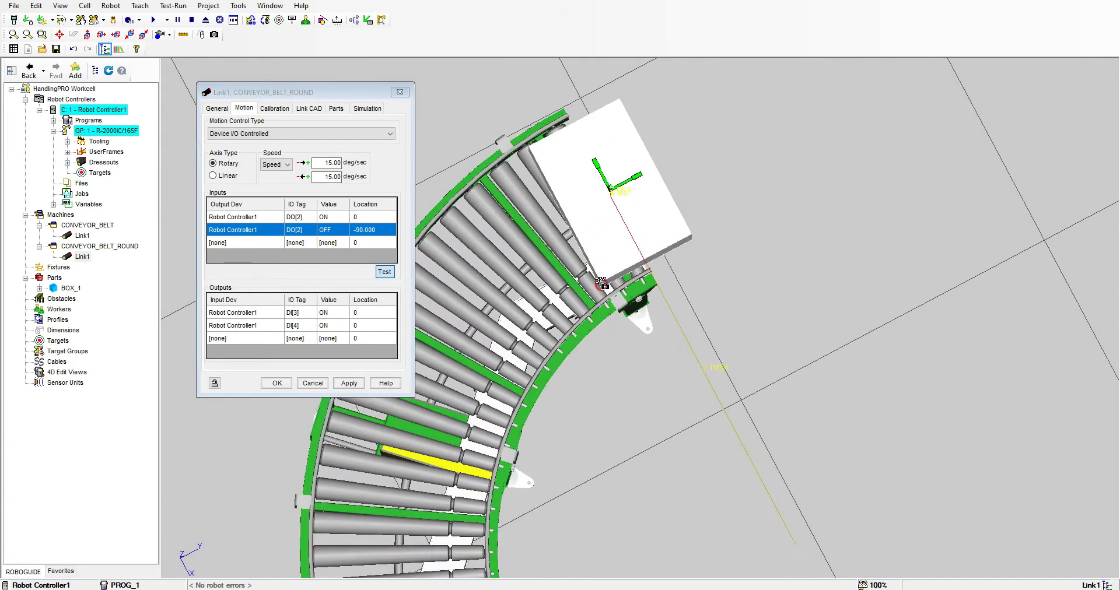
{"action": "scroll", "coordinate": [602, 282], "scroll_direction": "down", "scroll_amount": 6}
- Set the DO[2] ON input's location to 0 and test Link1's motion to both input positions
{"action": "left_click", "coordinate": [371, 217]}
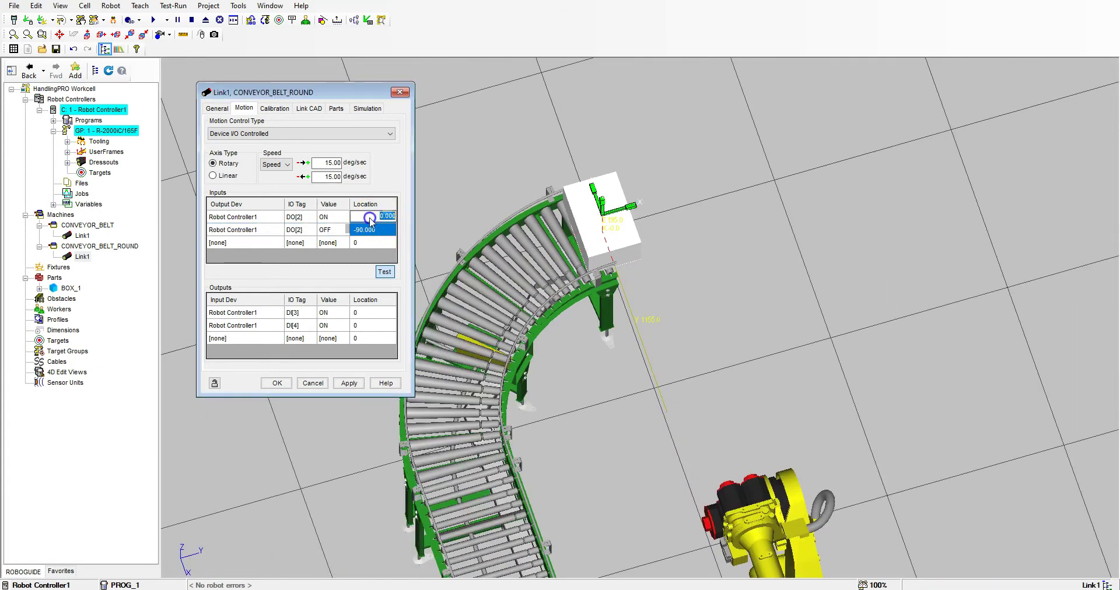
{"action": "left_click", "coordinate": [384, 272]}
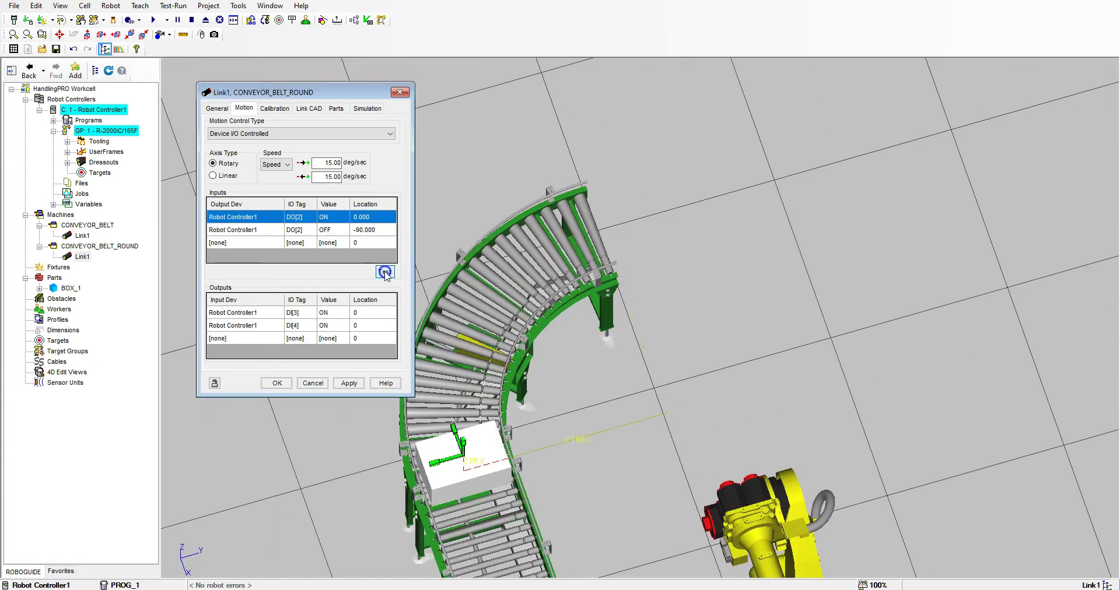
{"action": "left_click", "coordinate": [387, 229]}
{"action": "left_click", "coordinate": [385, 271]}
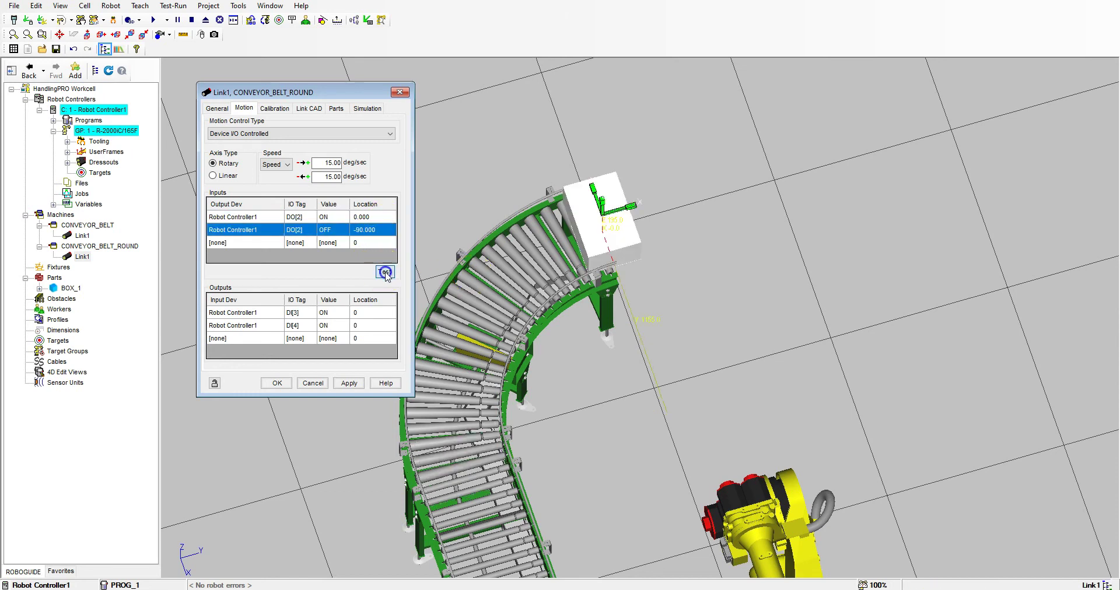
- Set the output locations of Link1 to -90 for DI[3] and 0 for DI[4]
{"action": "left_click", "coordinate": [367, 314]}
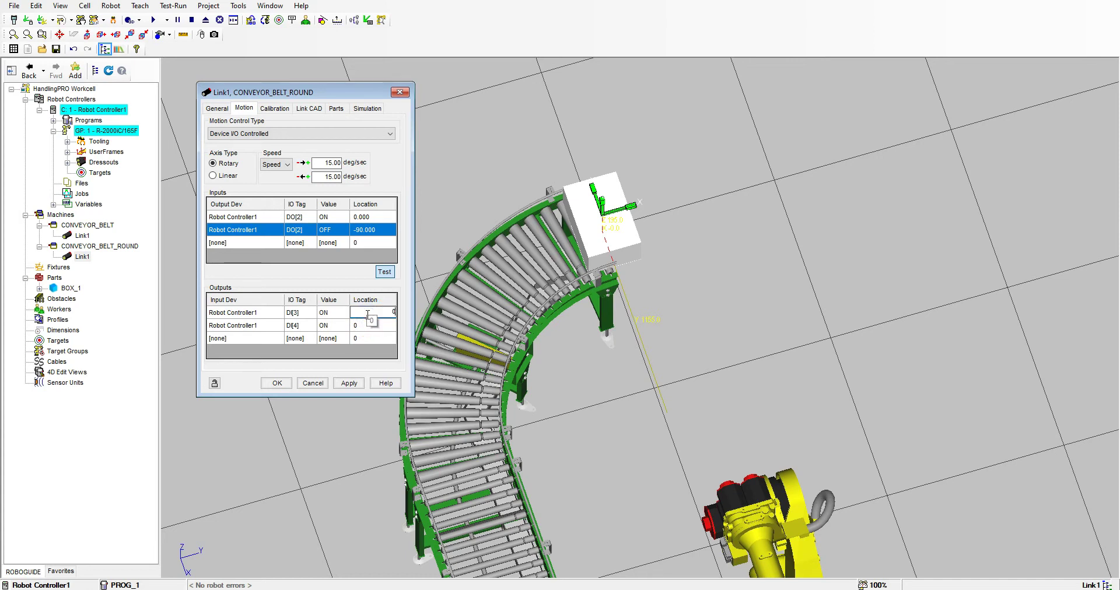
{"action": "type", "text": "-90"}
{"action": "left_click", "coordinate": [381, 324]}
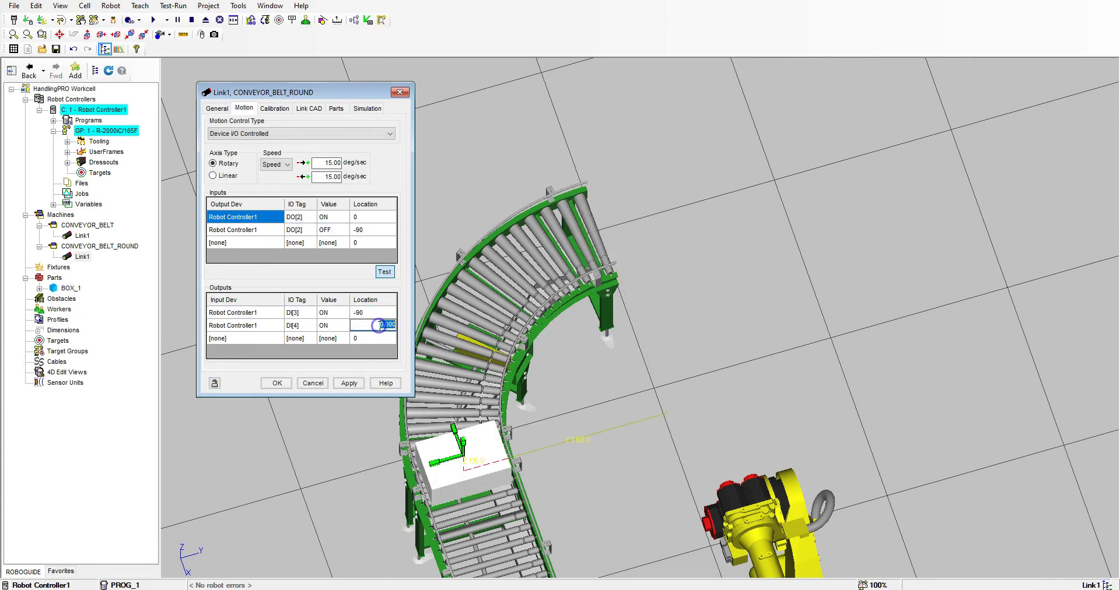
{"action": "key", "text": "Return"}
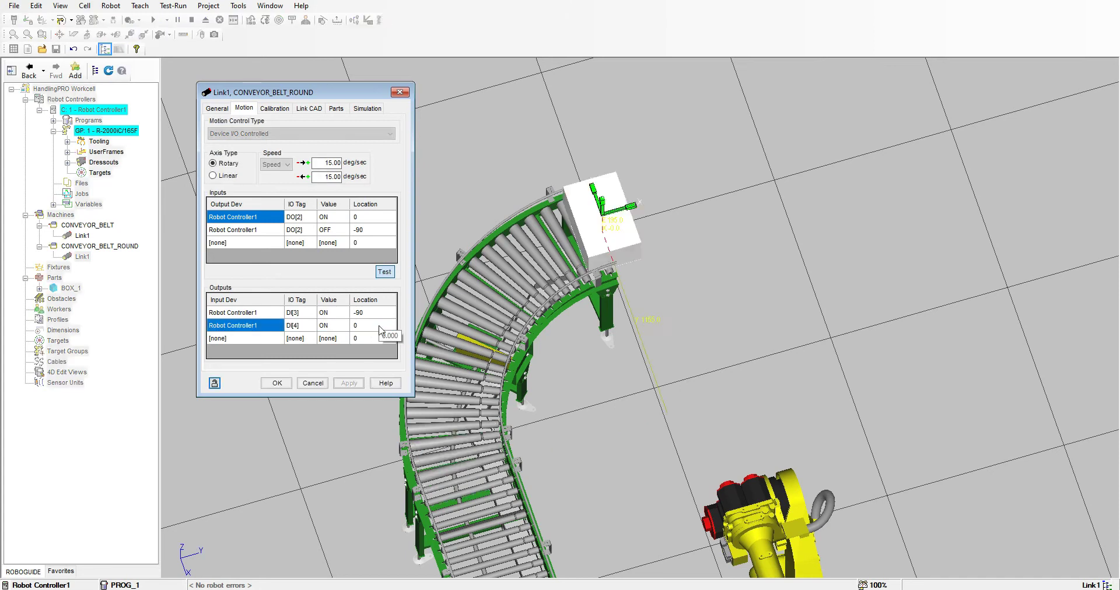
- Apply Link1's motion settings, test its travel to the DO[2] OFF and ON positions, and close its properties
{"action": "left_click", "coordinate": [379, 230]}
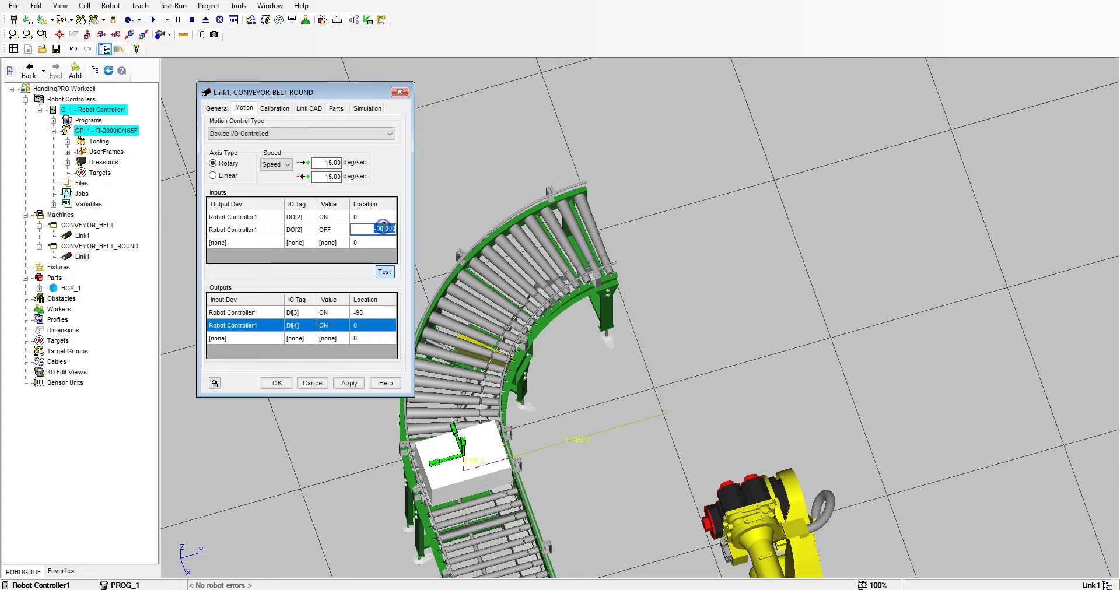
{"action": "left_click", "coordinate": [346, 384]}
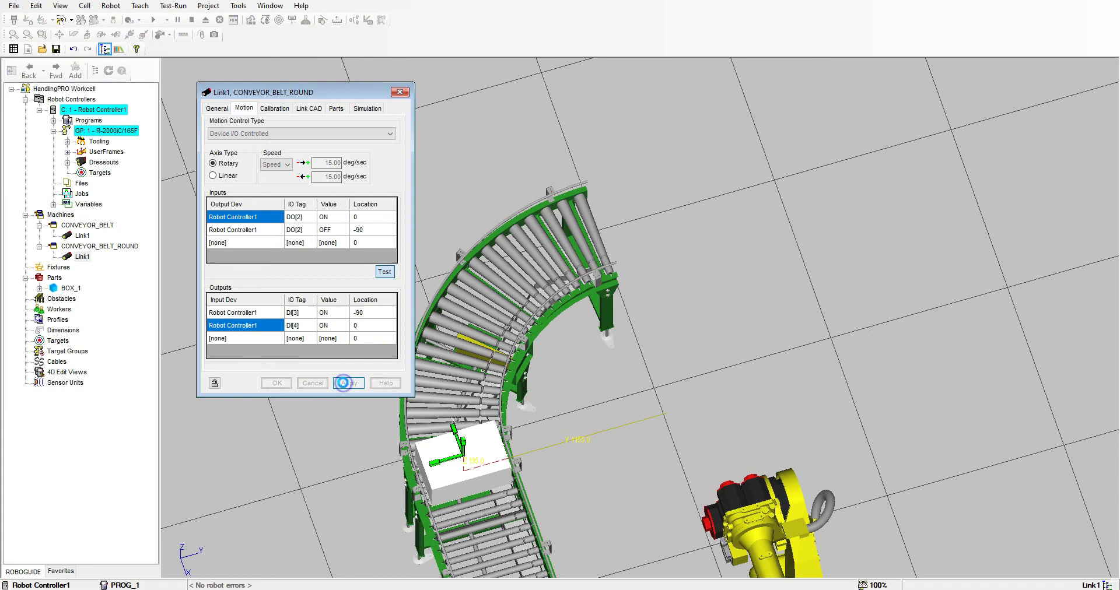
{"action": "left_click", "coordinate": [378, 230]}
{"action": "left_click", "coordinate": [385, 272]}
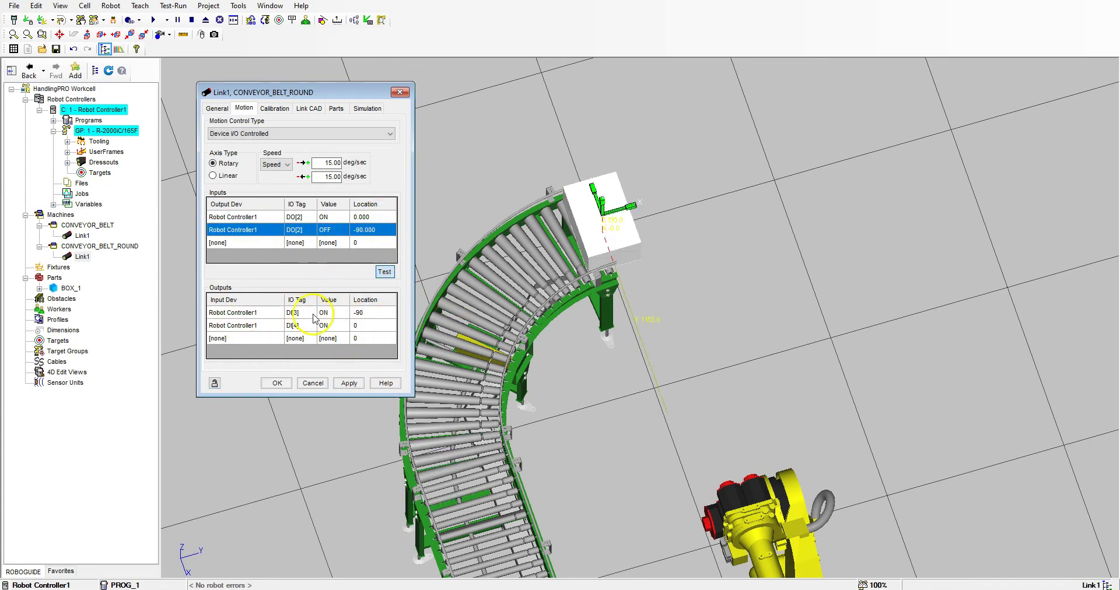
{"action": "left_click", "coordinate": [378, 218]}
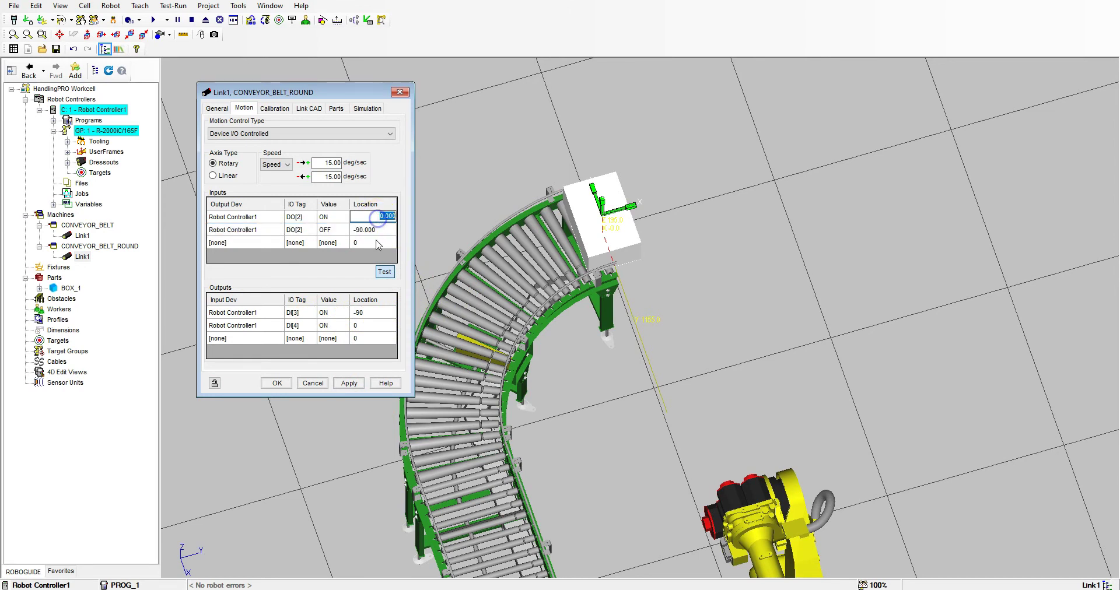
{"action": "left_click", "coordinate": [349, 383]}
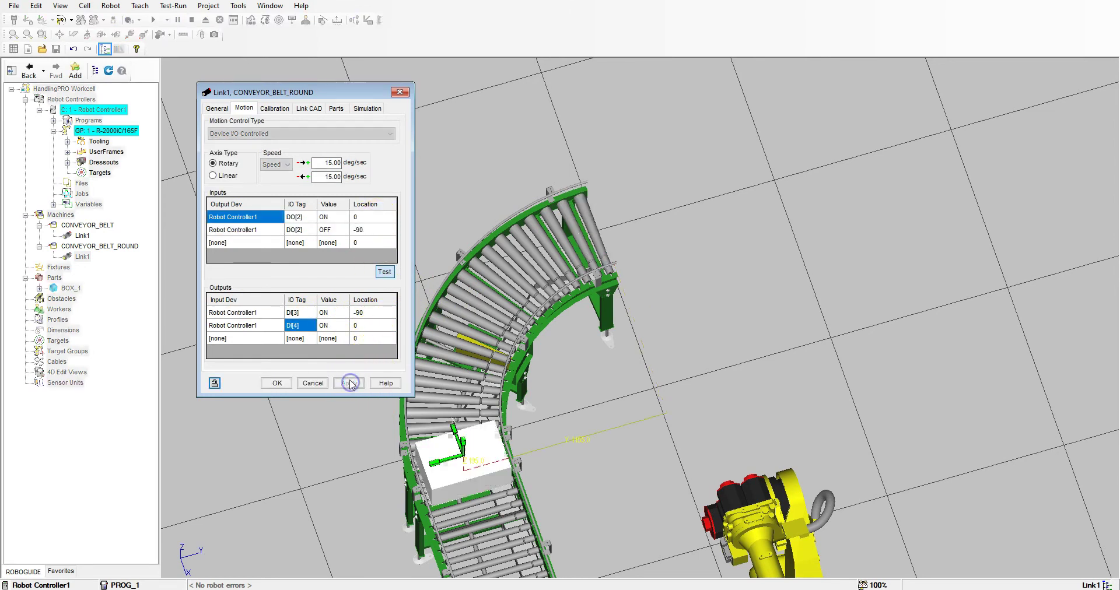
{"action": "left_click", "coordinate": [278, 382]}
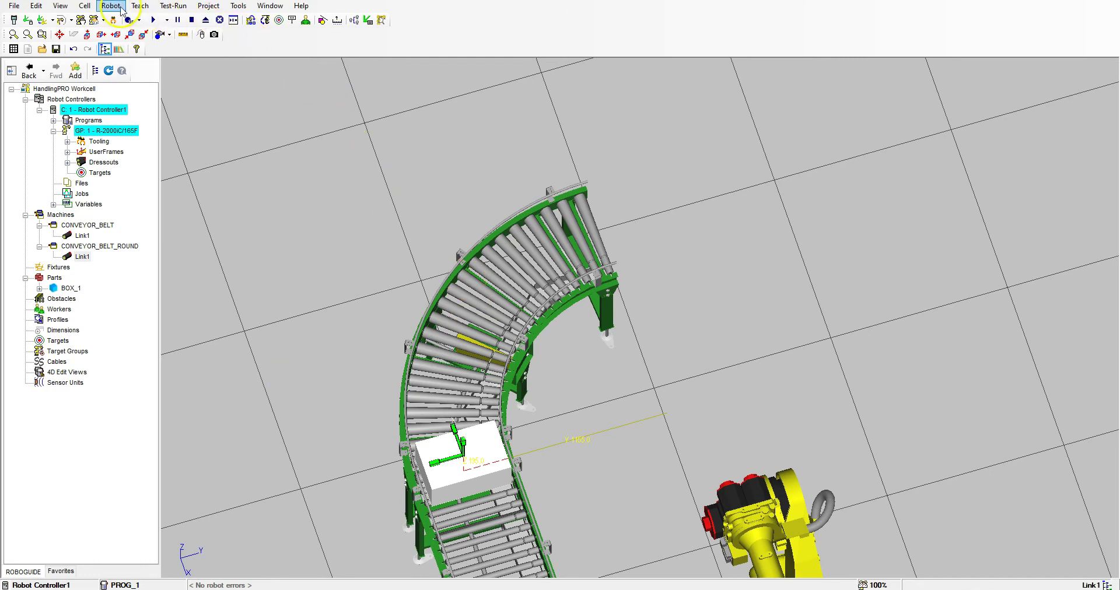
- Add a simulation program named ROUND_CONVEYOR
{"action": "left_click", "coordinate": [134, 7]}
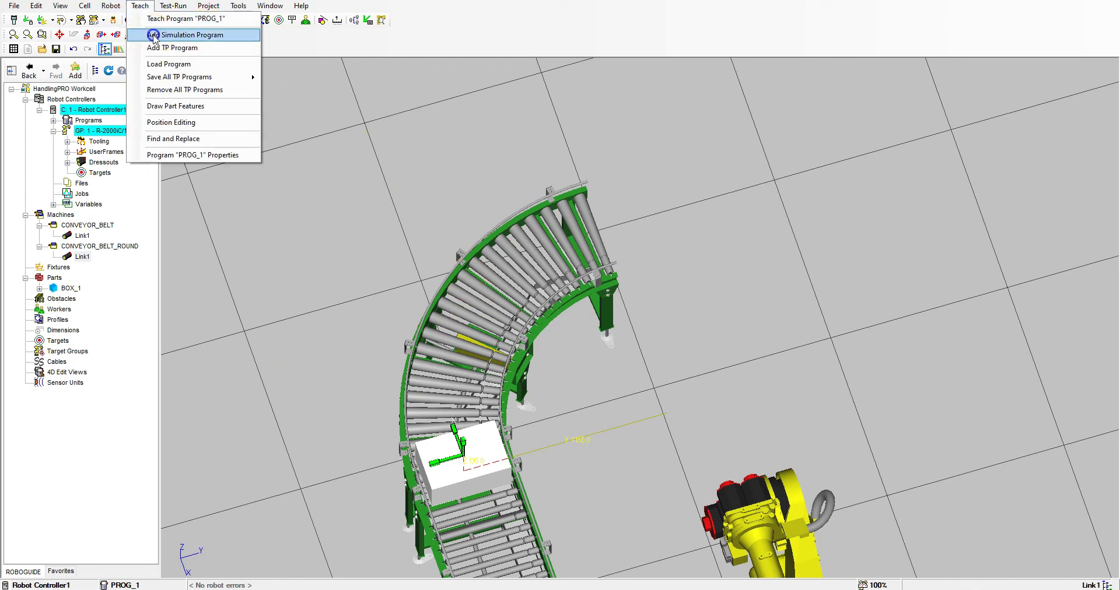
{"action": "left_click", "coordinate": [175, 34]}
{"action": "left_click", "coordinate": [509, 319]}
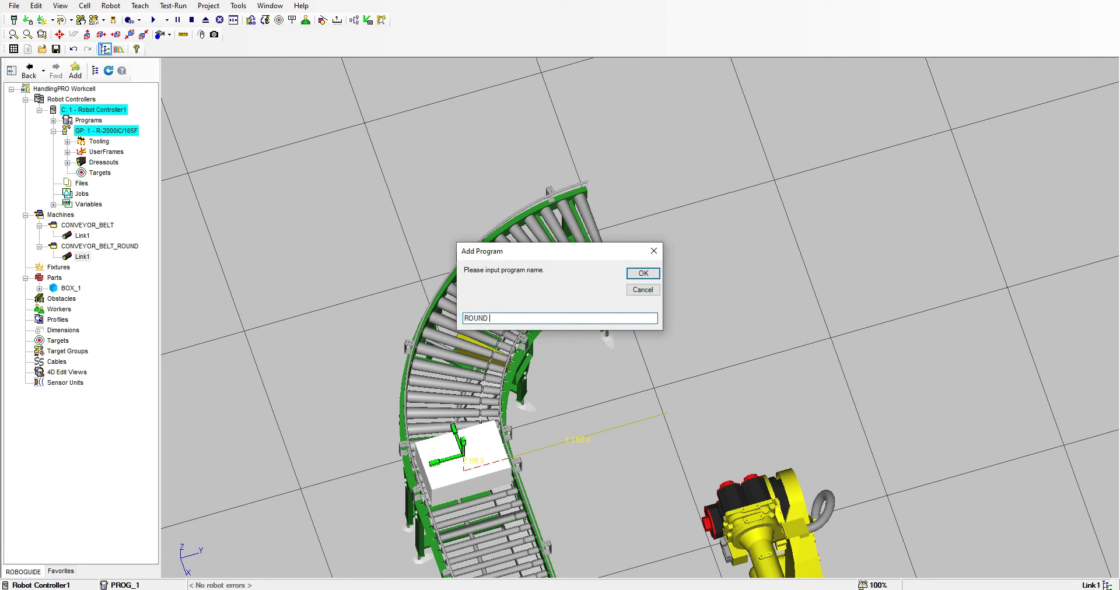
{"action": "left_click", "coordinate": [643, 273]}
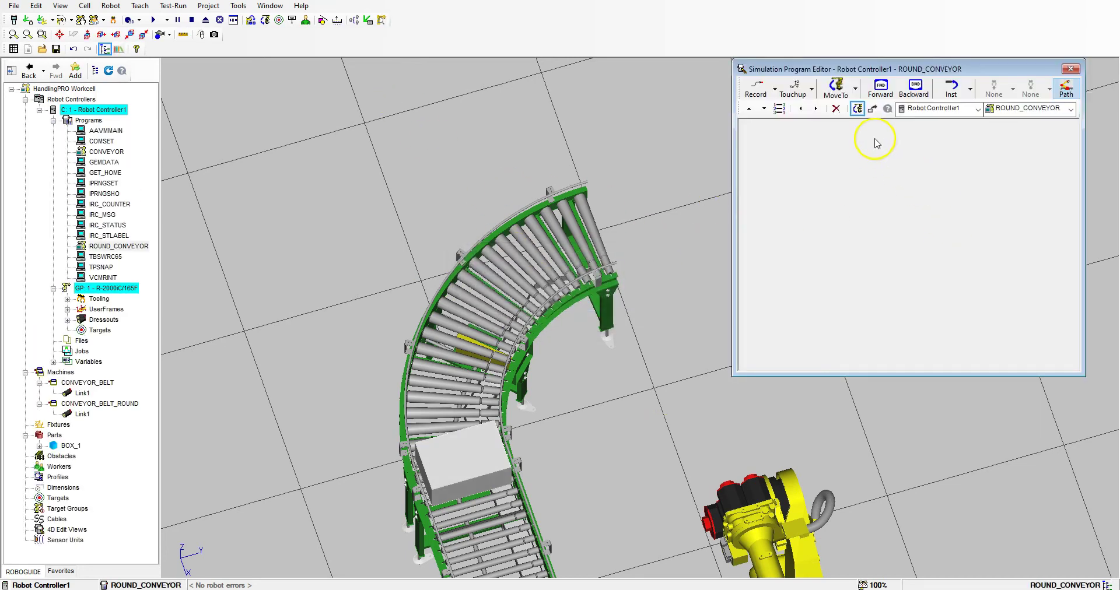
- Insert a DO[2]=OFF instruction as the program's first line, checking Link1's OFF position with a motion test
{"action": "left_click", "coordinate": [970, 90]}
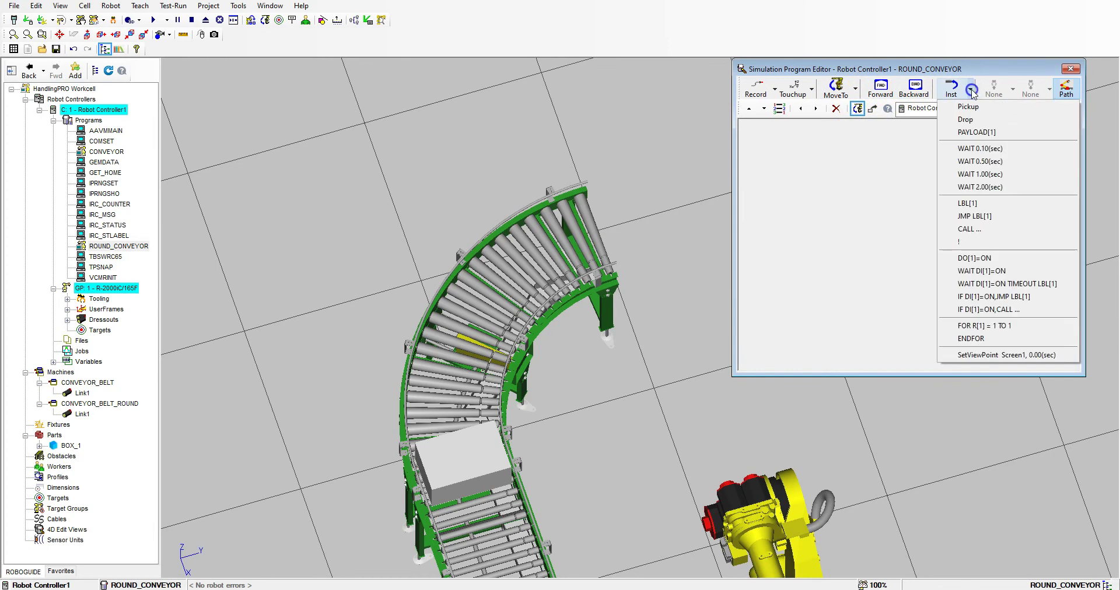
{"action": "left_click", "coordinate": [993, 257]}
{"action": "left_click", "coordinate": [825, 128]}
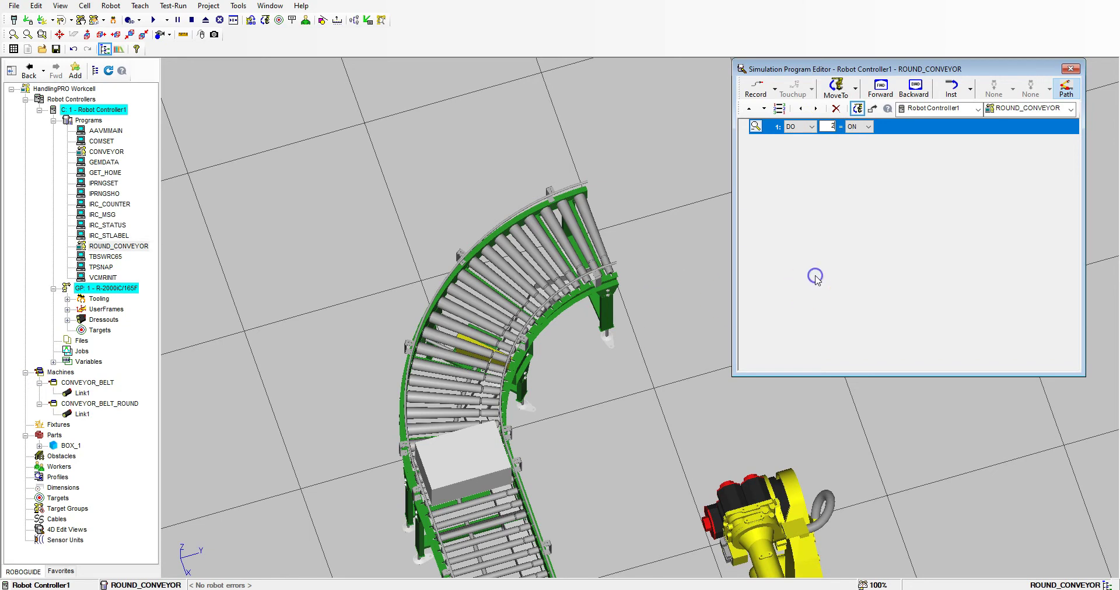
{"action": "double_click", "coordinate": [81, 416]}
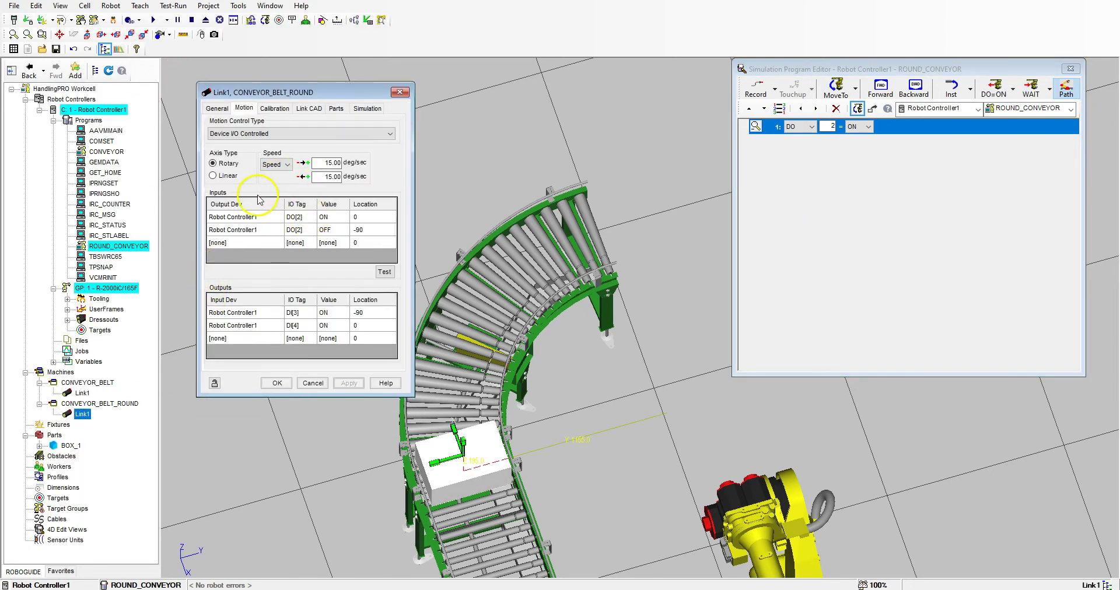
{"action": "left_click", "coordinate": [245, 229]}
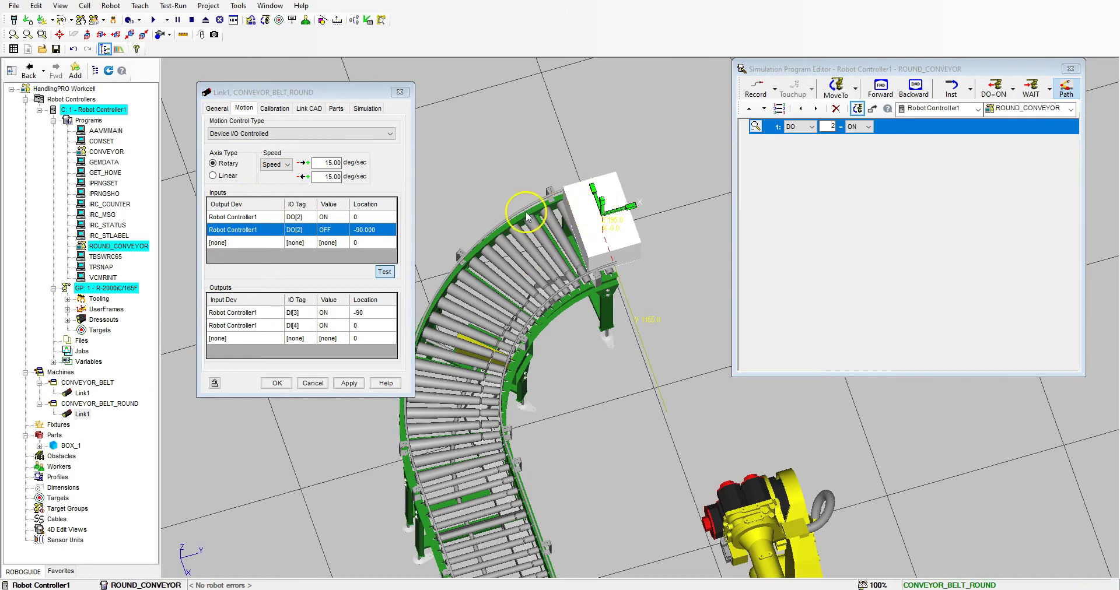
{"action": "left_click", "coordinate": [867, 127]}
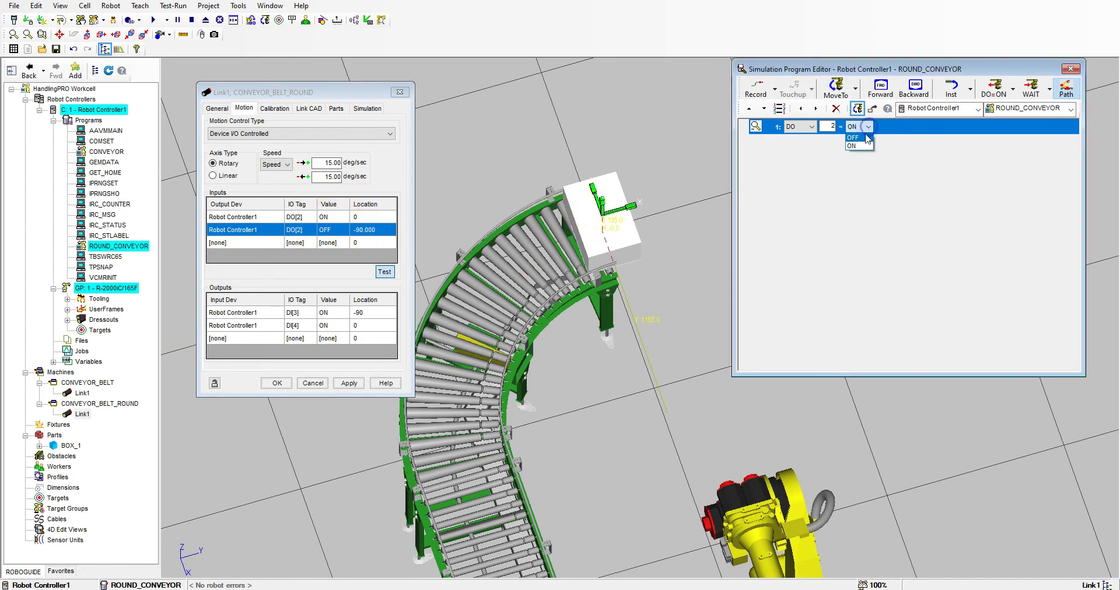
{"action": "left_click", "coordinate": [852, 138]}
- Add a WAIT DI[3]=ON instruction followed by a WAIT 1.00(sec) instruction
{"action": "left_click", "coordinate": [970, 89]}
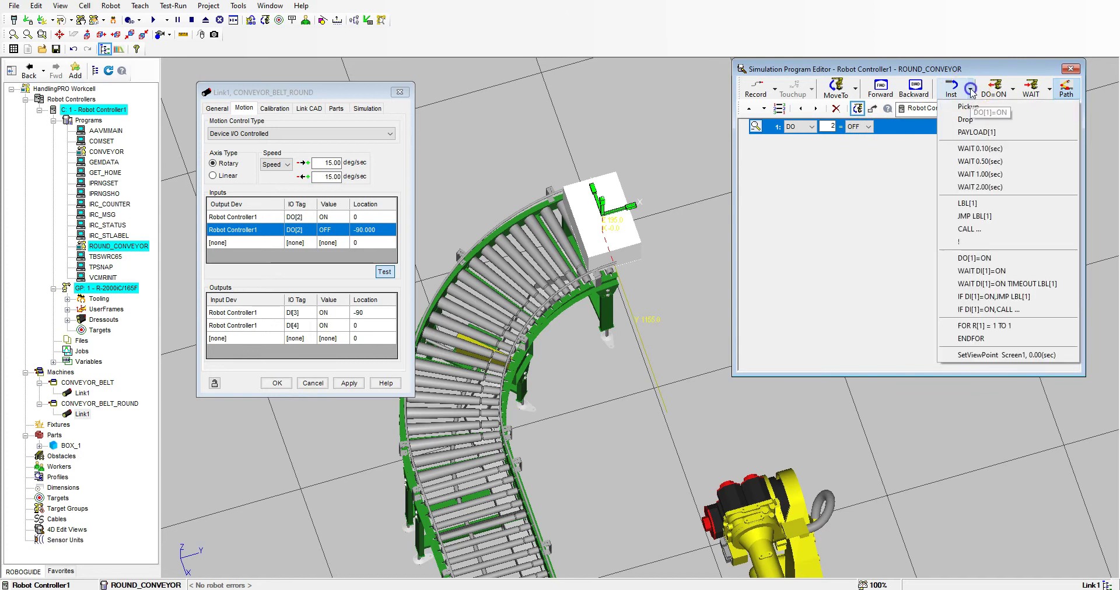
{"action": "left_click", "coordinate": [998, 271]}
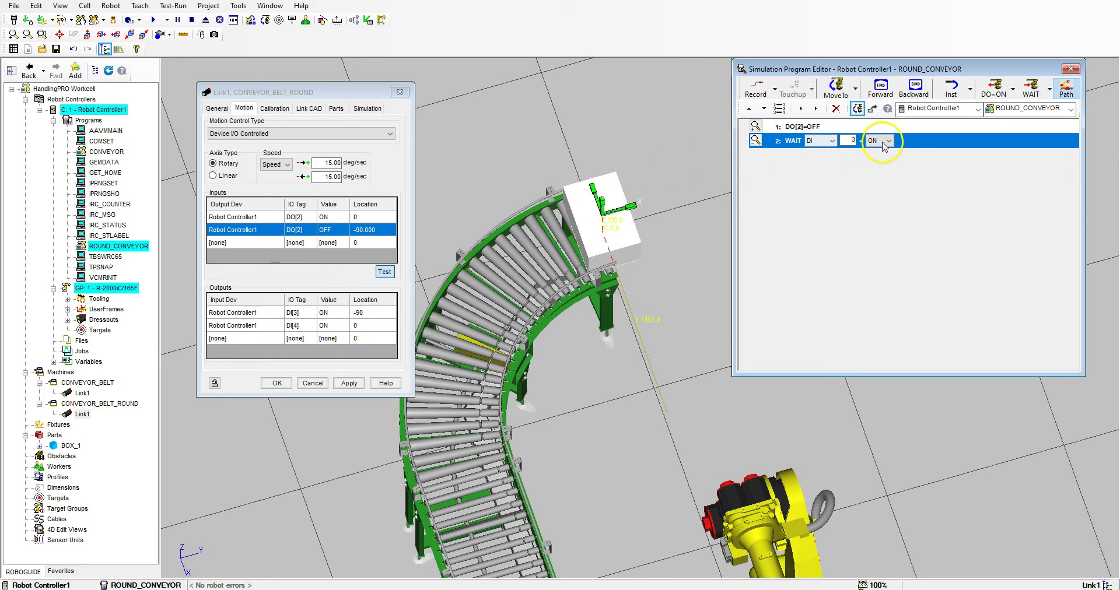
{"action": "left_click", "coordinate": [970, 90]}
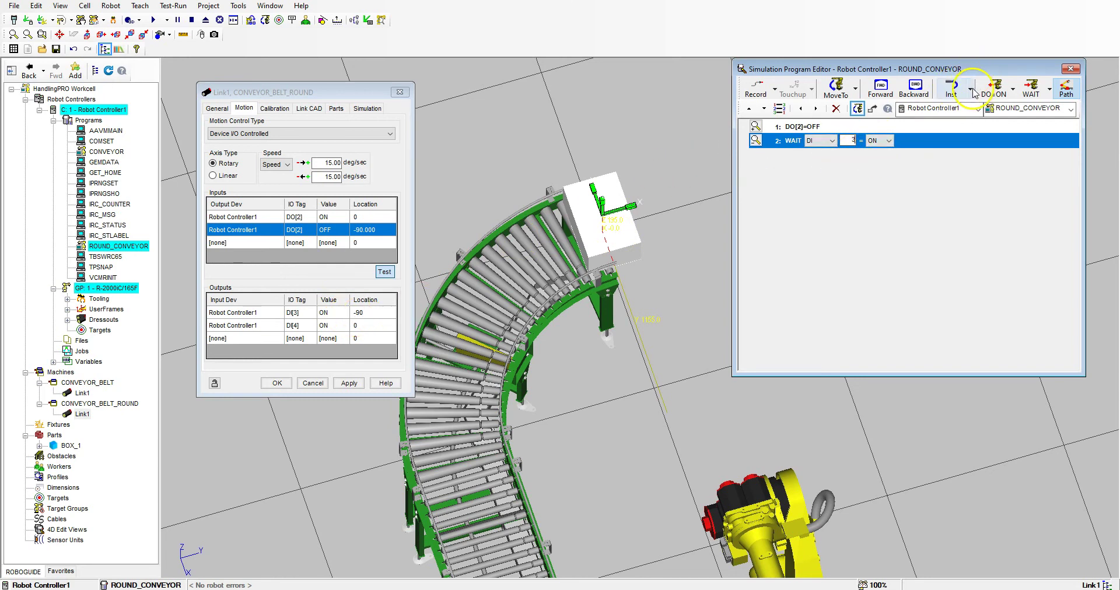
{"action": "left_click", "coordinate": [984, 174]}
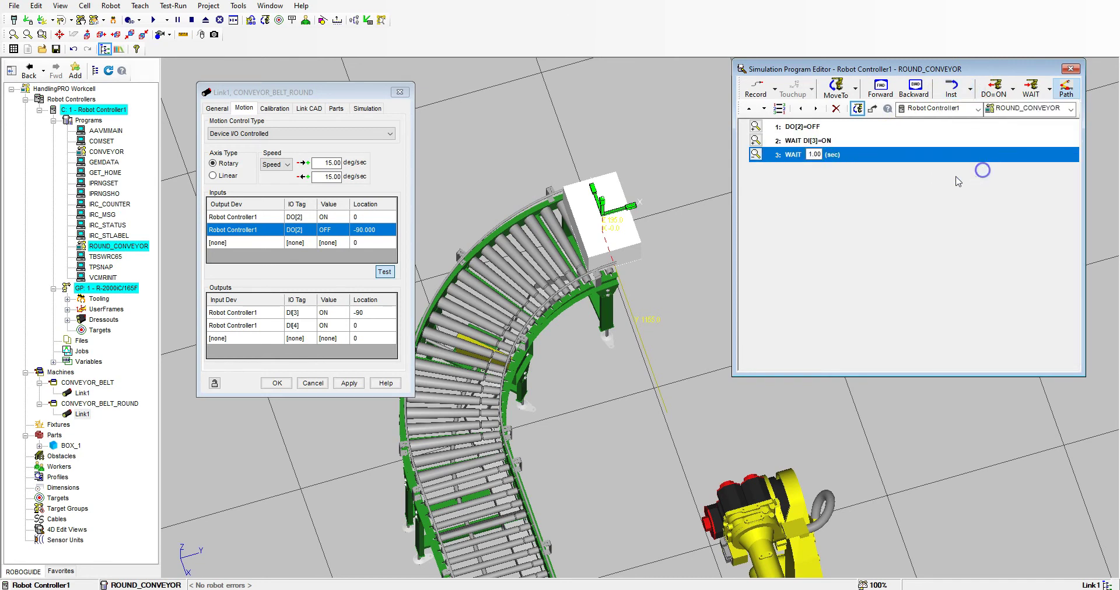
- Add a DO[2]=ON instruction followed by a WAIT DI[4]=ON instruction
{"action": "left_click", "coordinate": [971, 90]}
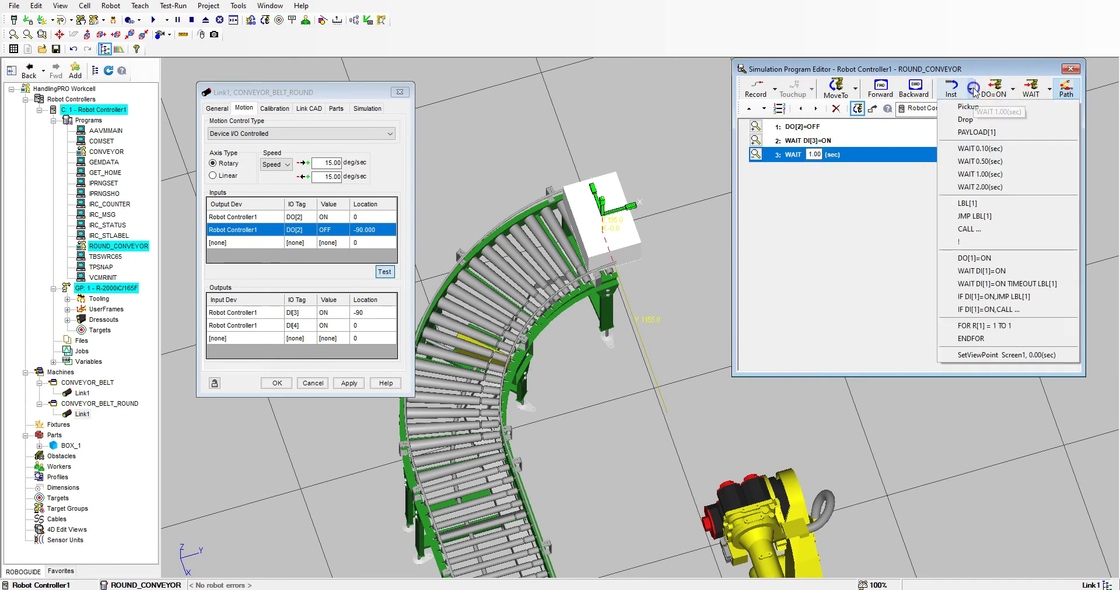
{"action": "left_click", "coordinate": [985, 259]}
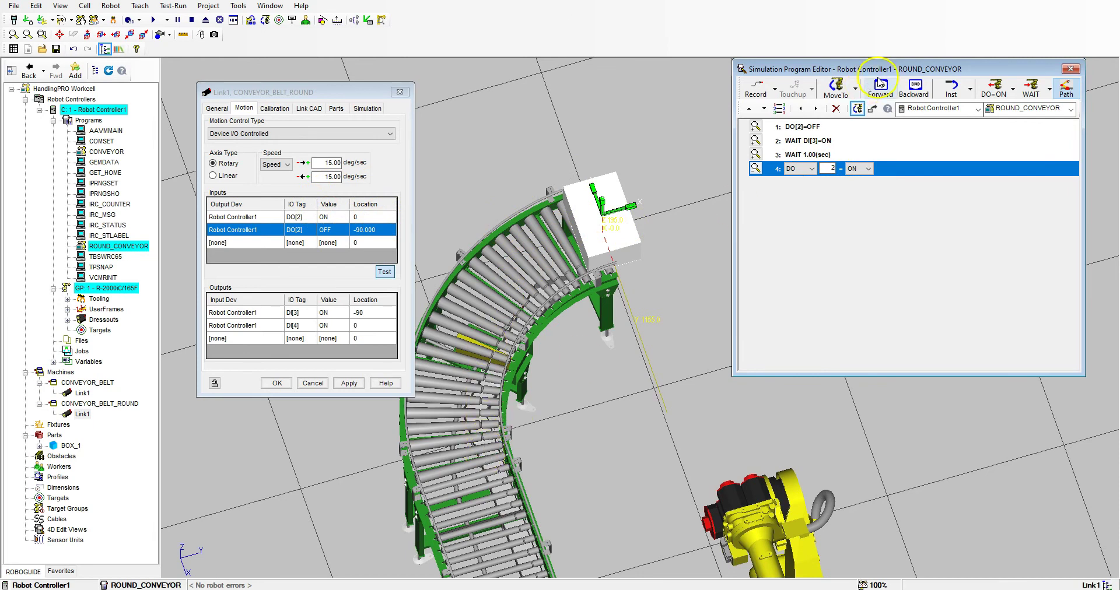
{"action": "left_click", "coordinate": [970, 88]}
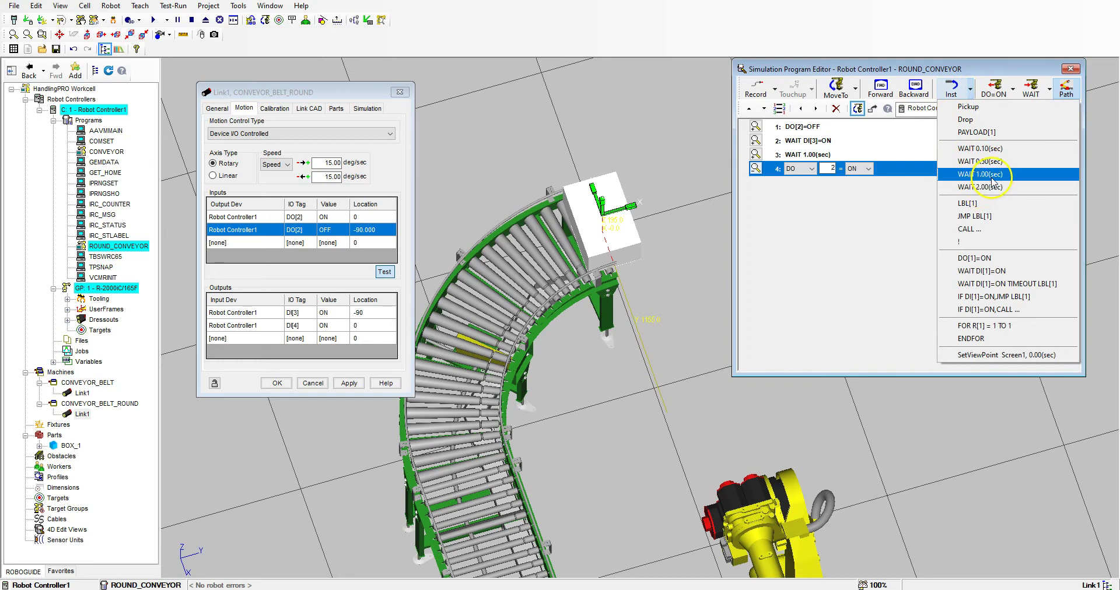
{"action": "left_click", "coordinate": [991, 272]}
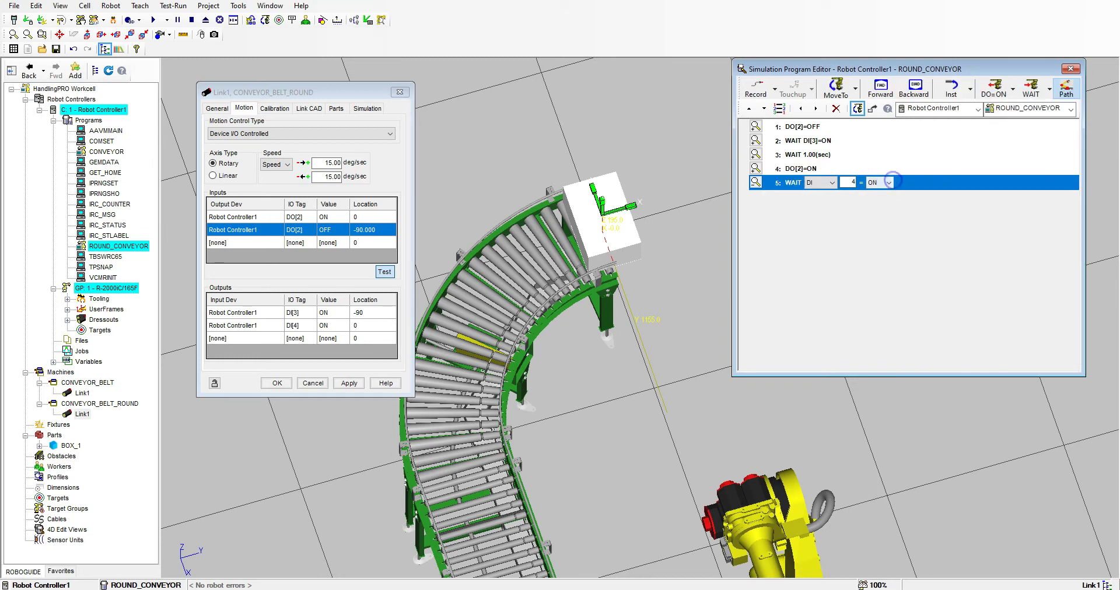
- Append a JMP LBL[1] instruction and an LBL[1] label to the end of the program
{"action": "left_click", "coordinate": [970, 91]}
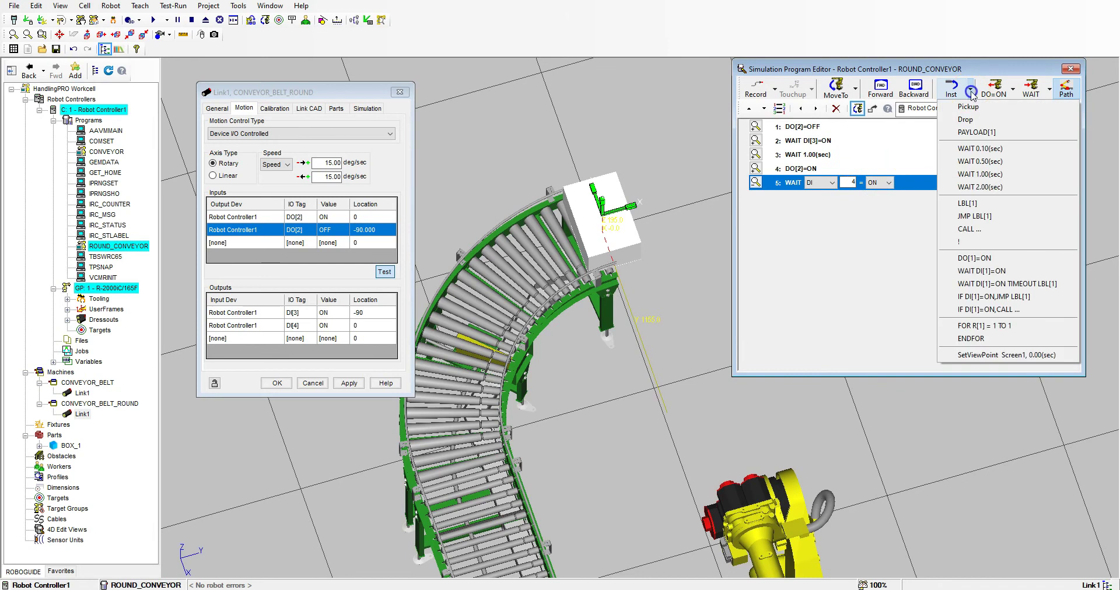
{"action": "left_click", "coordinate": [968, 221]}
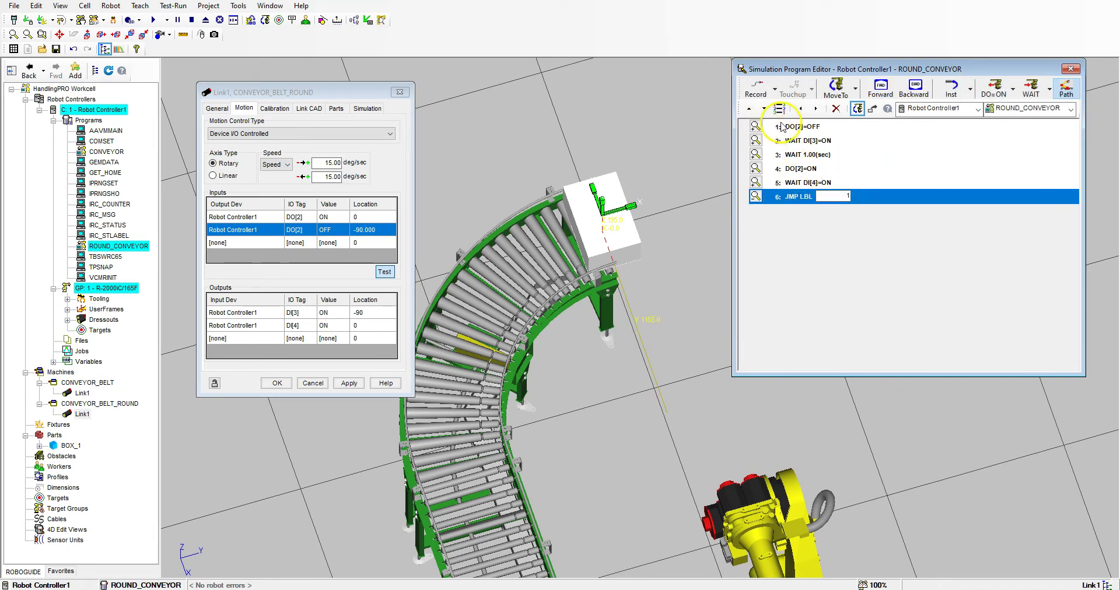
{"action": "left_click", "coordinate": [970, 91]}
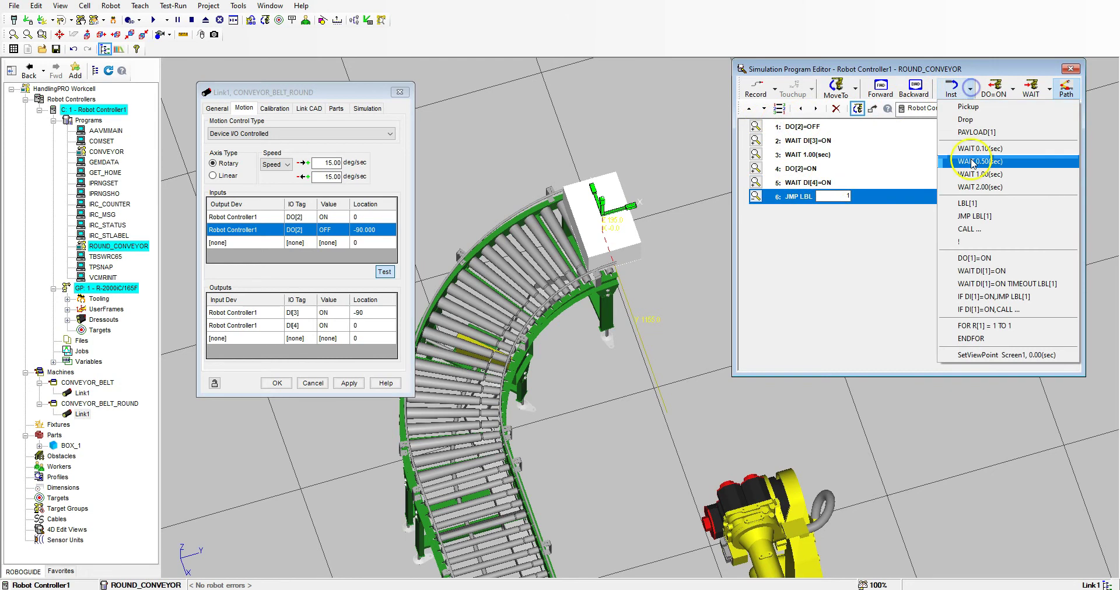
{"action": "left_click", "coordinate": [969, 209]}
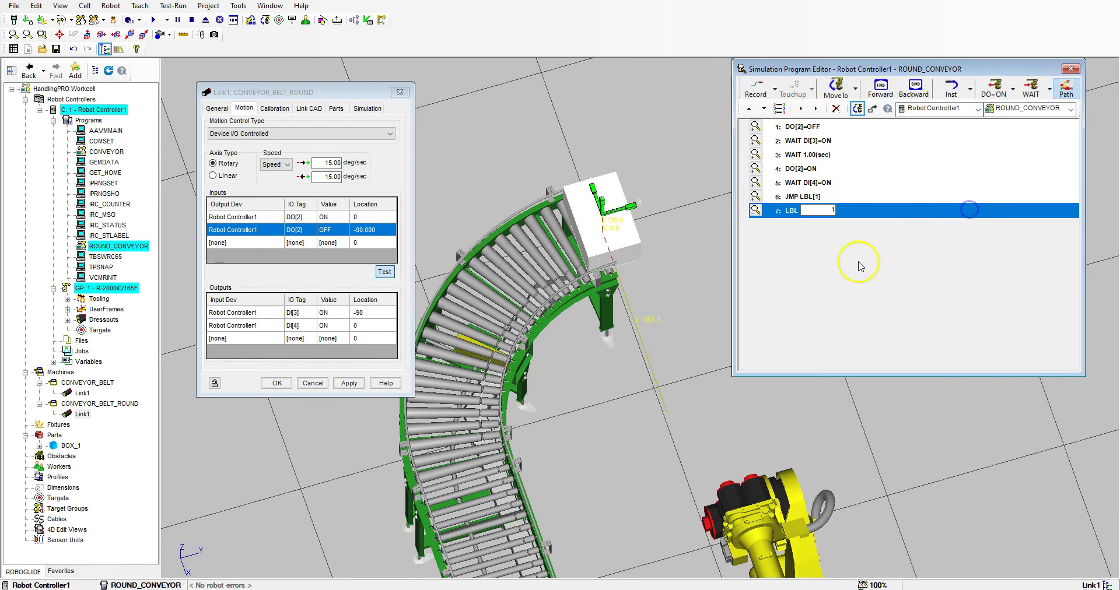
- Move the LBL[1] label up to the first line of the program
{"action": "left_click", "coordinate": [749, 108]}
{"action": "left_click", "coordinate": [749, 108]}
{"action": "left_click", "coordinate": [749, 109]}
{"action": "left_click", "coordinate": [748, 108]}
{"action": "left_click", "coordinate": [748, 109]}
{"action": "left_click", "coordinate": [749, 108]}
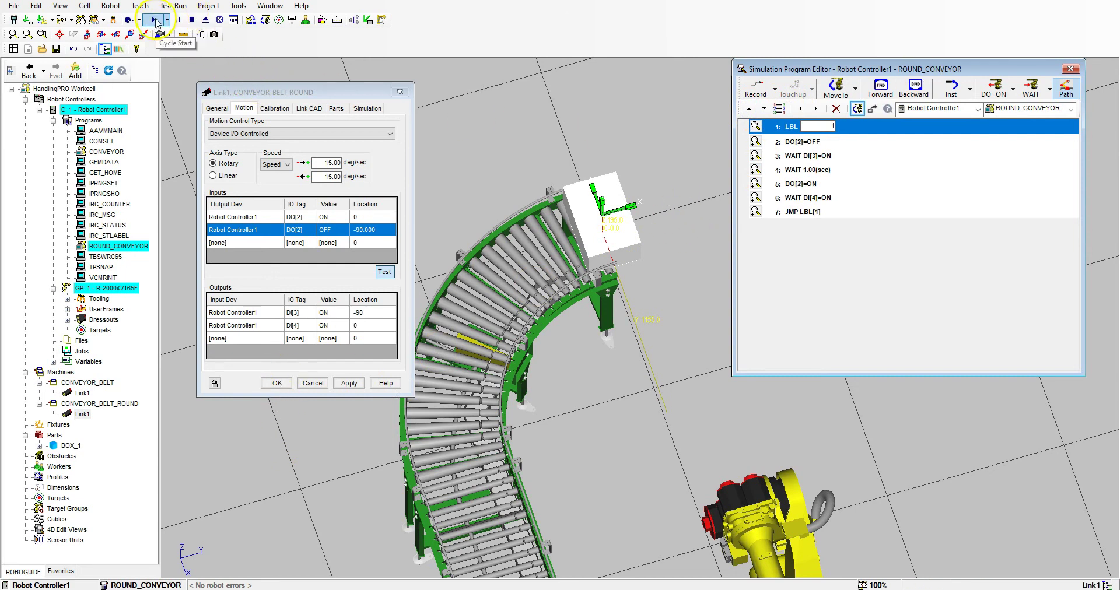
- Run ROUND_CONVEYOR to watch the box travel along the curved conveyor, and stop the simulation
{"action": "left_click", "coordinate": [154, 21]}
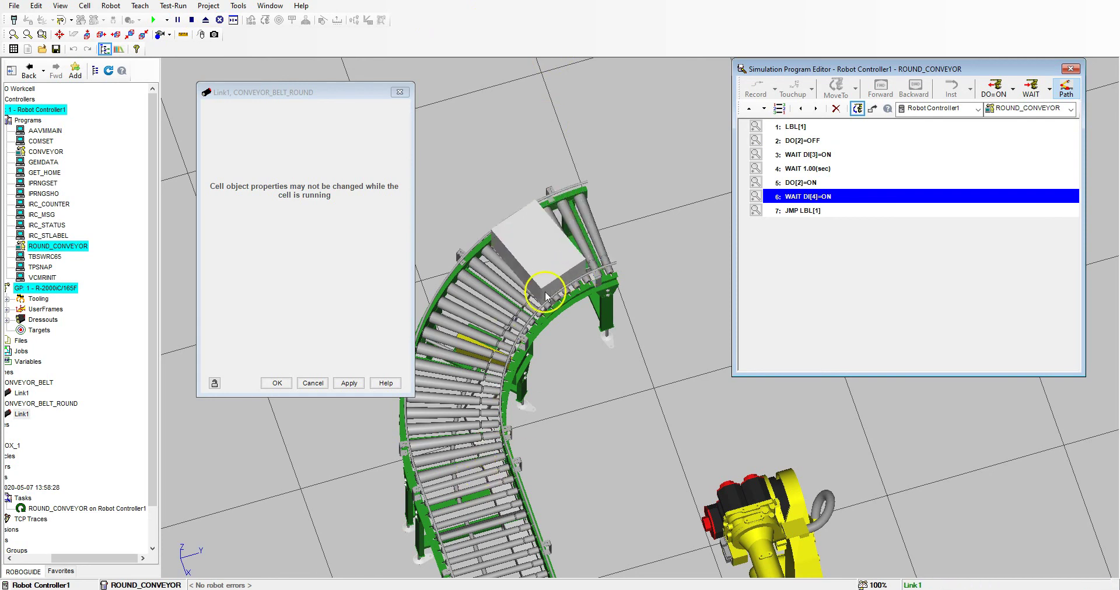
{"action": "left_click", "coordinate": [192, 20]}
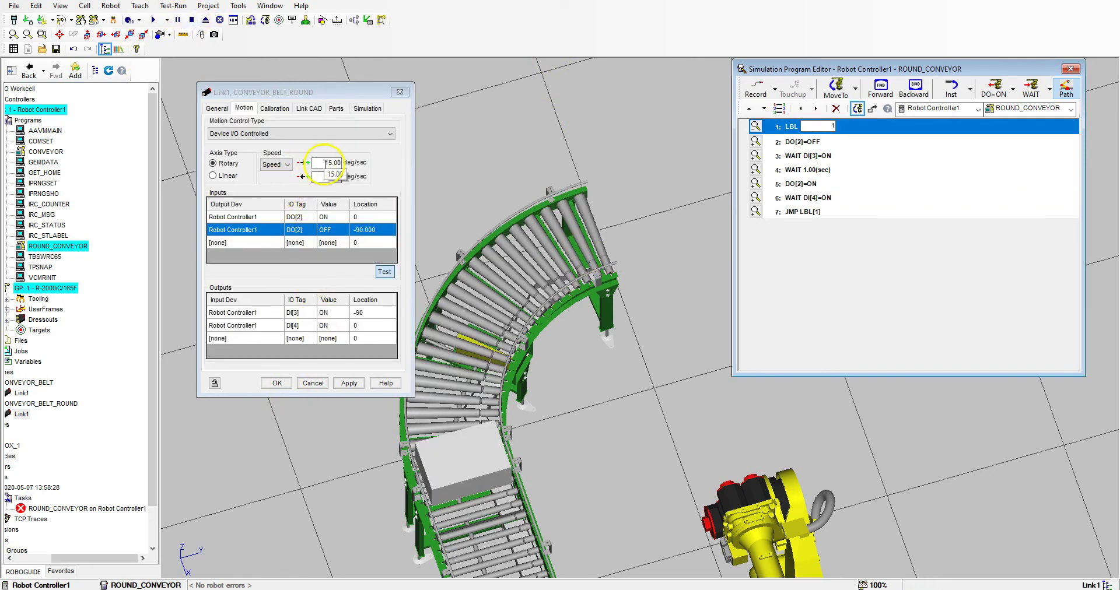
- Set Link1's first rotary speed to 30 deg/sec, apply it, and run the ROUND_CONVEYOR simulation again
{"action": "left_click_drag", "start_coordinate": [322, 162], "coordinate": [348, 164]}
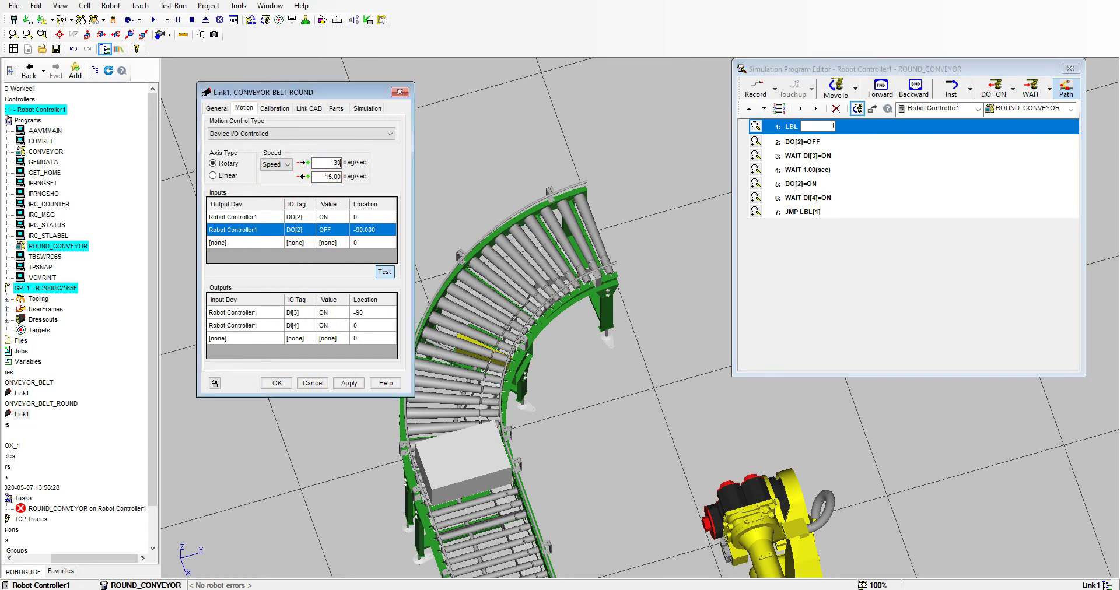
{"action": "left_click", "coordinate": [346, 383]}
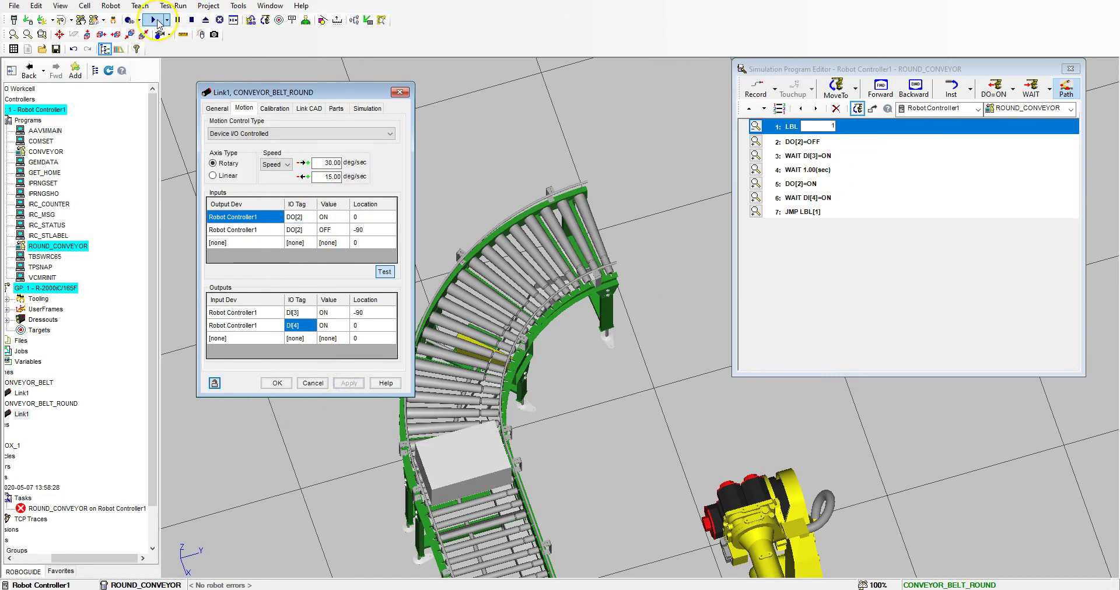
{"action": "left_click", "coordinate": [154, 20]}
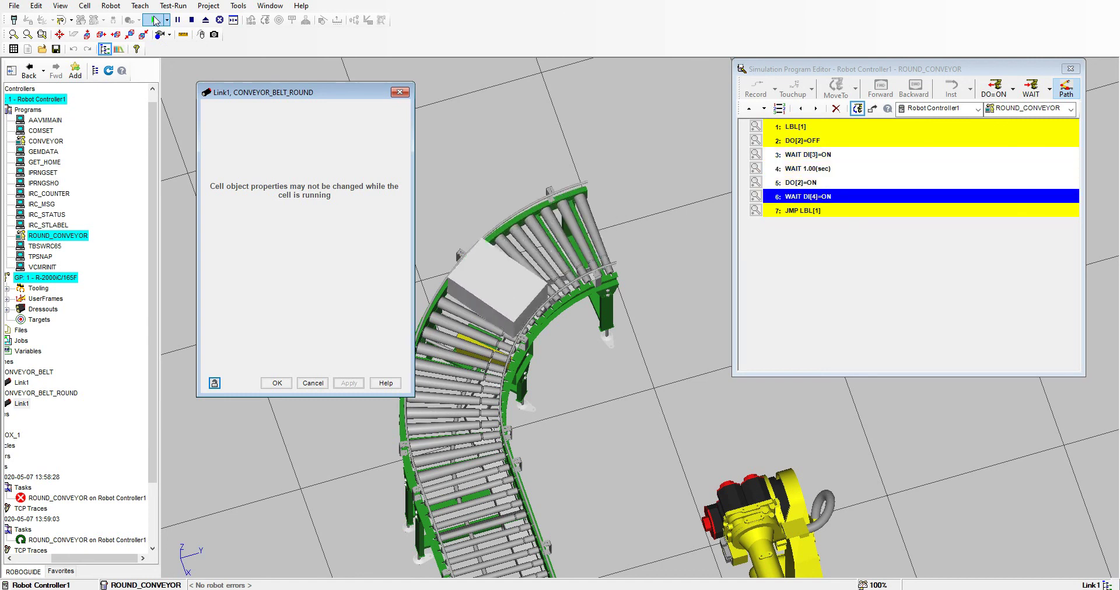
- Stop the running simulation, set Link1's second rotary speed to 4000 deg/sec, and apply it
{"action": "left_click", "coordinate": [243, 158]}
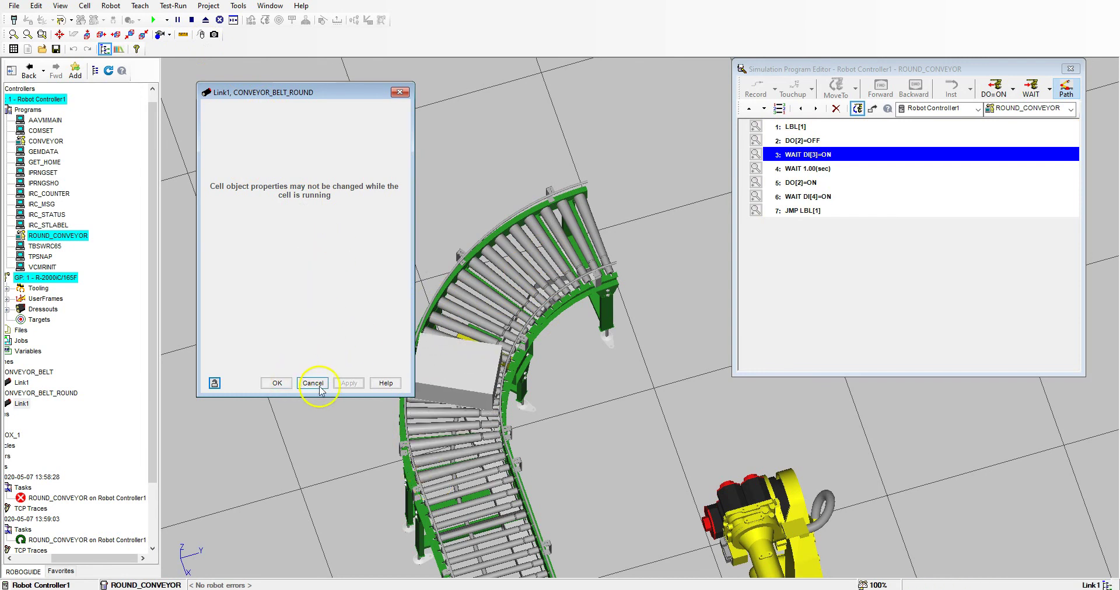
{"action": "left_click", "coordinate": [191, 19]}
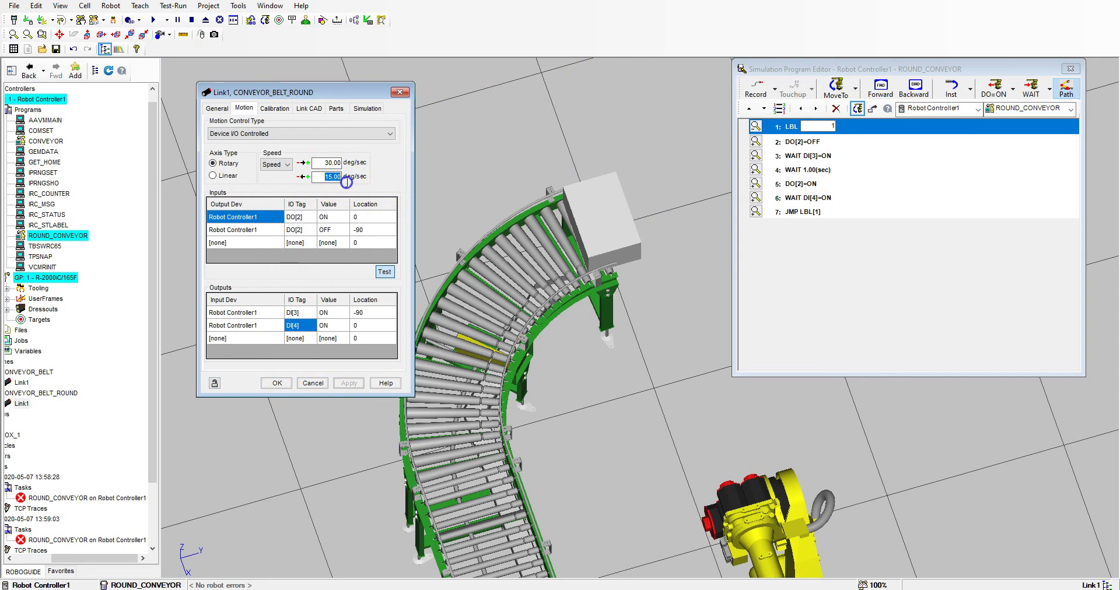
{"action": "type", "text": "3000"}
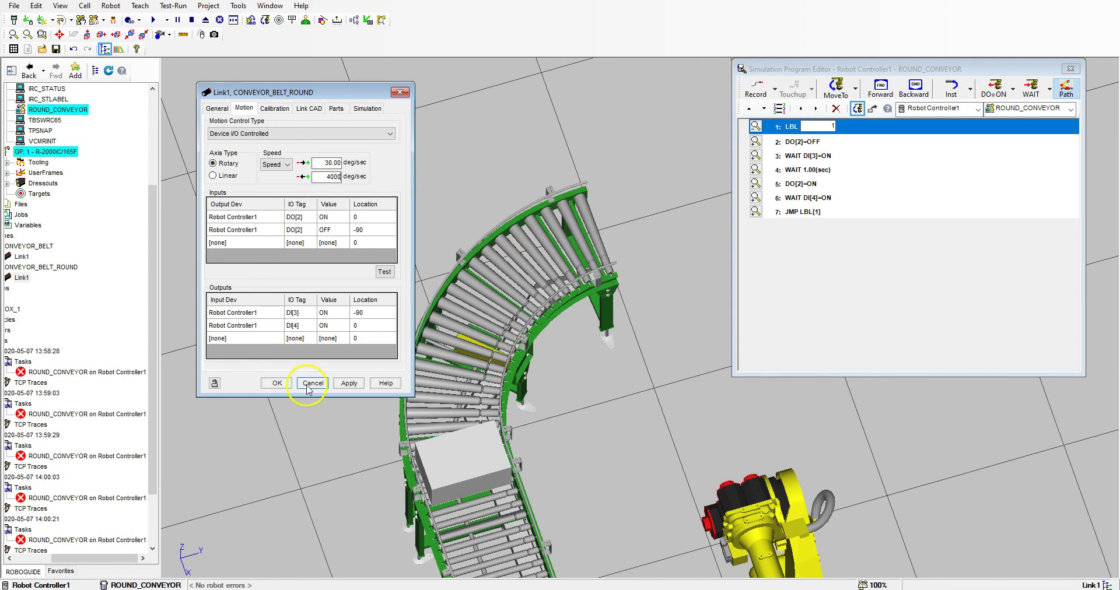
{"action": "left_click", "coordinate": [348, 383]}
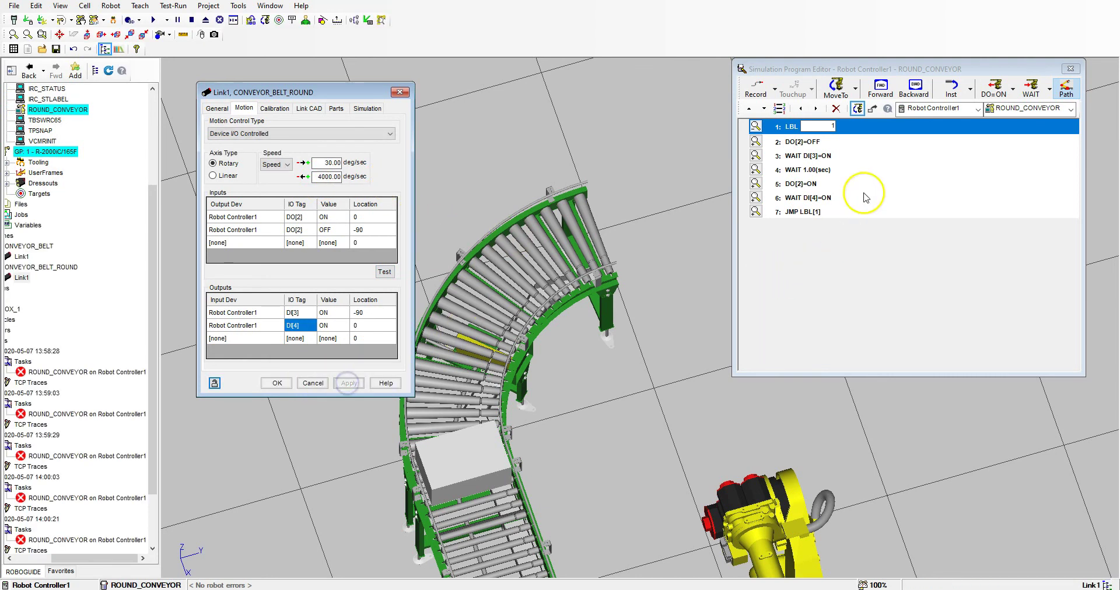
- Run the ROUND_CONVEYOR simulation to check the box's motion at the new return speed, and stop it
{"action": "left_click", "coordinate": [152, 23]}
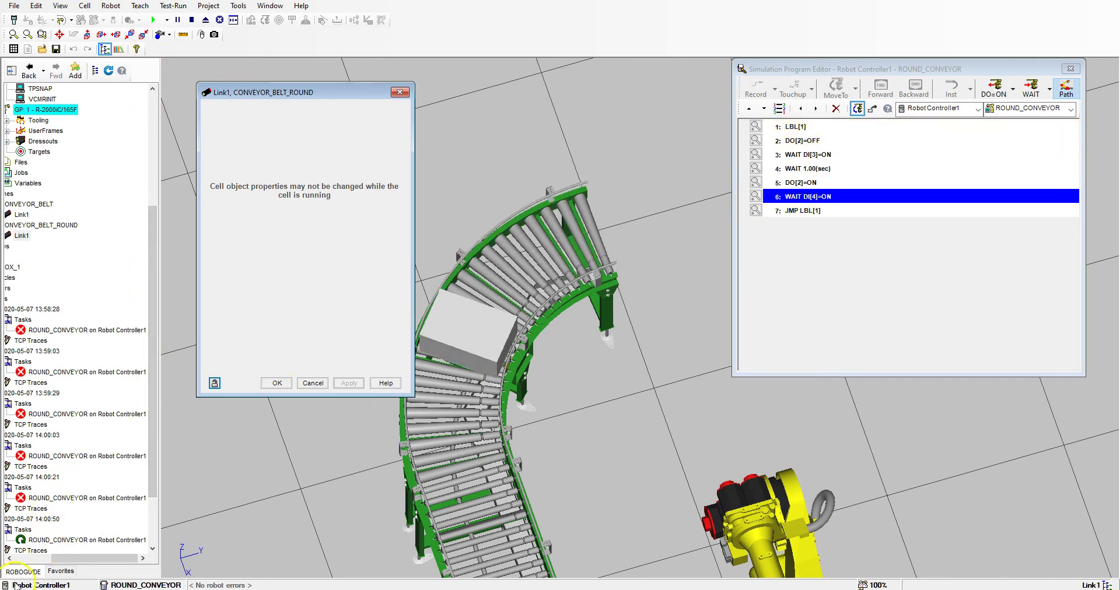
{"action": "left_click", "coordinate": [192, 19]}
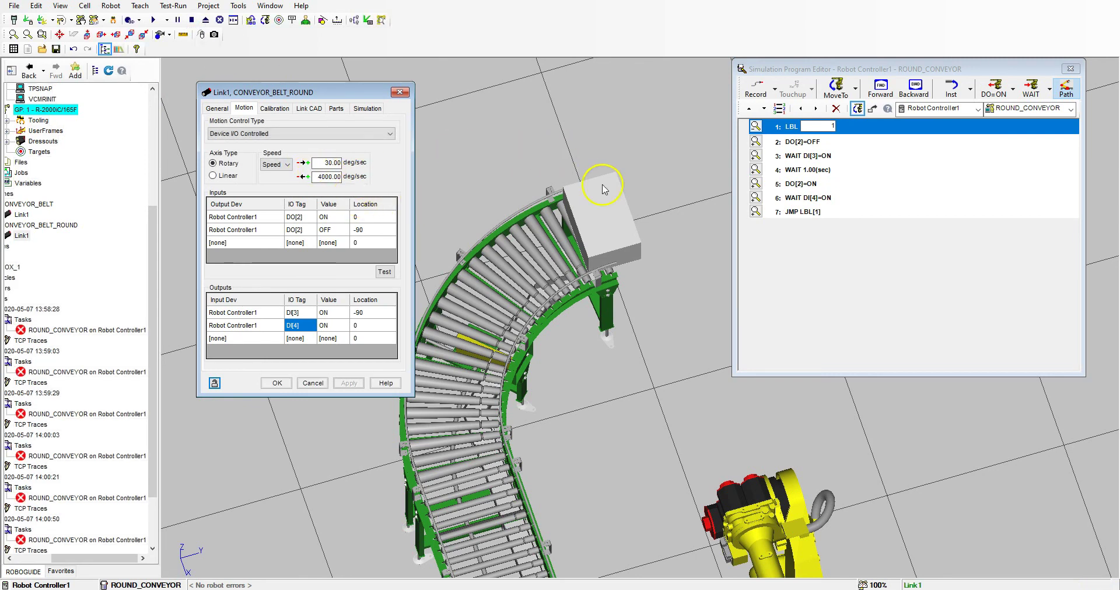
{"action": "scroll", "coordinate": [548, 277], "scroll_direction": "down", "scroll_amount": 5}
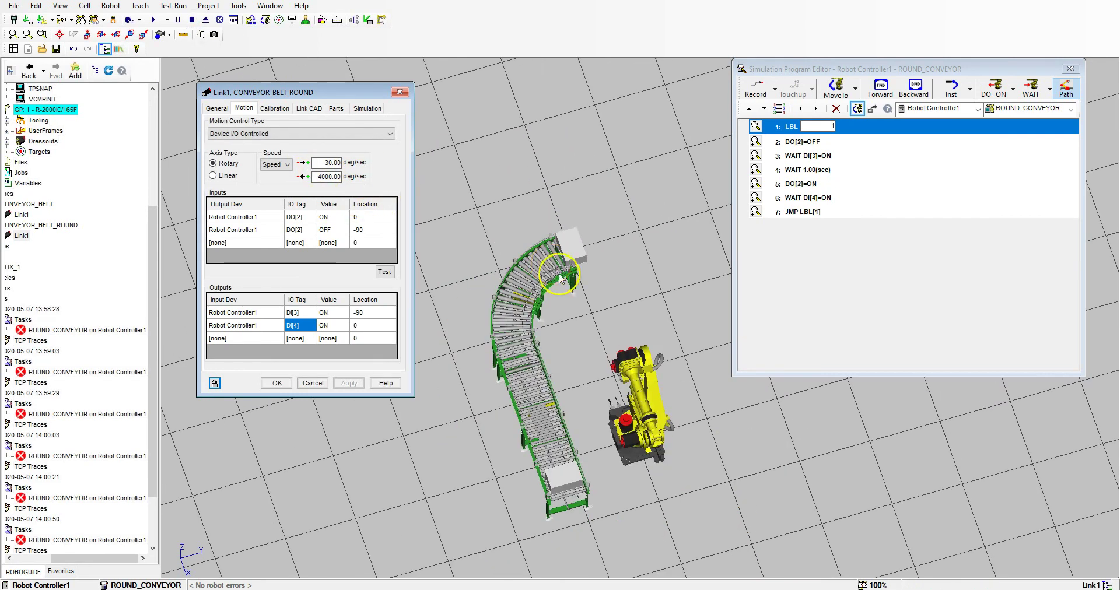
{"action": "scroll", "coordinate": [619, 295], "scroll_direction": "up", "scroll_amount": 2}
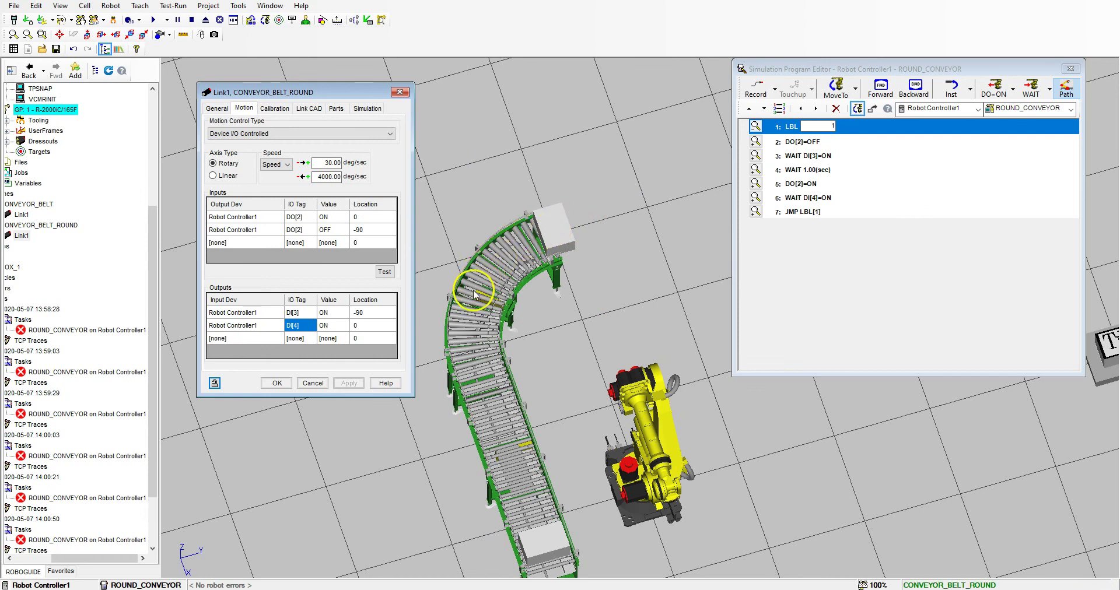